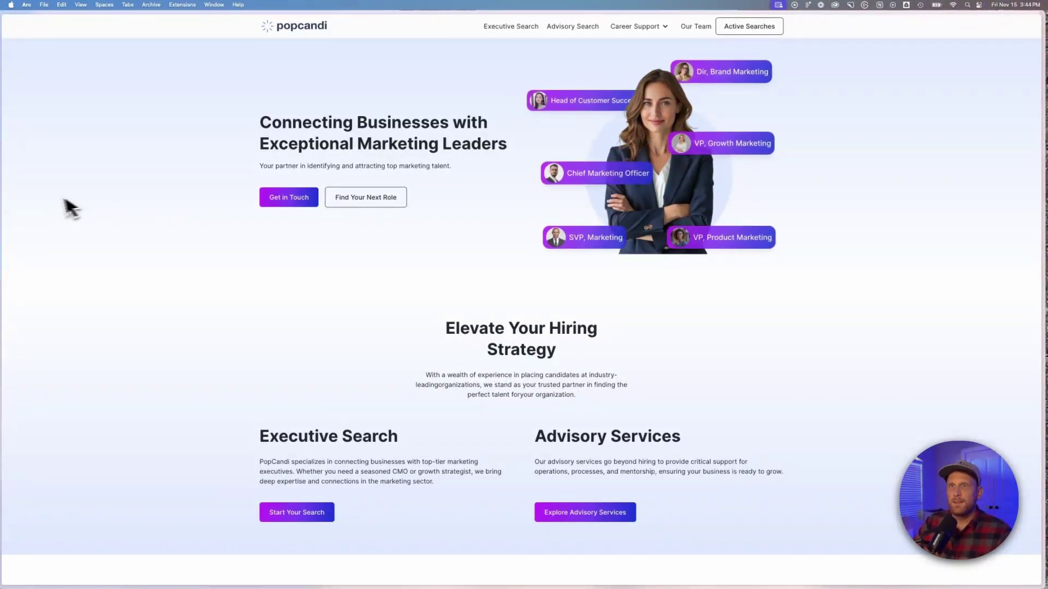
Switch to the site's Webflow Designer and review the layout settings of two-col-text_heading-wrapper and hero_animation_wrapper
mouse_move(3, 205)
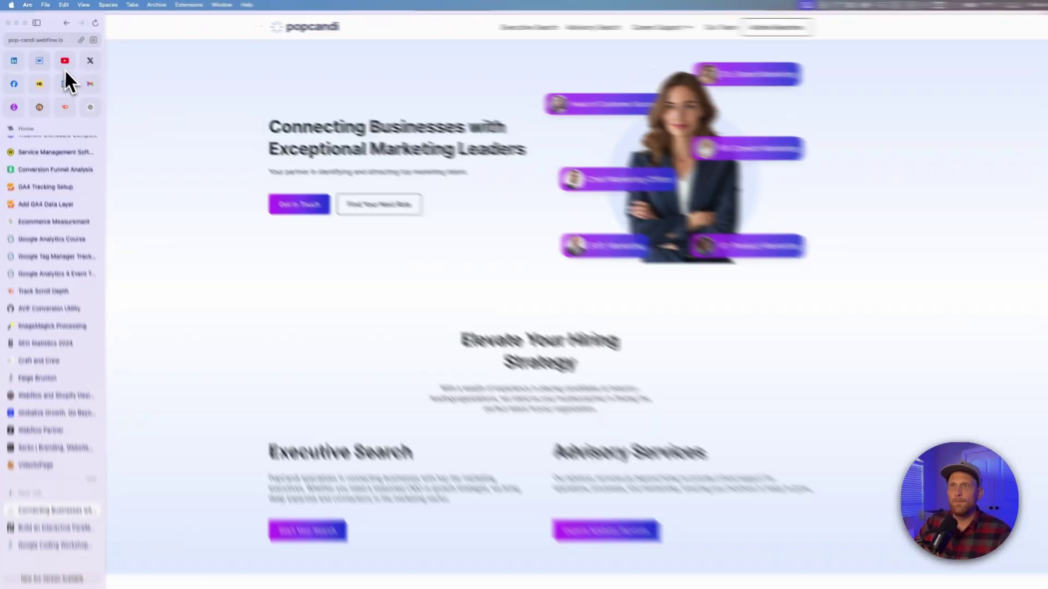
click(39, 60)
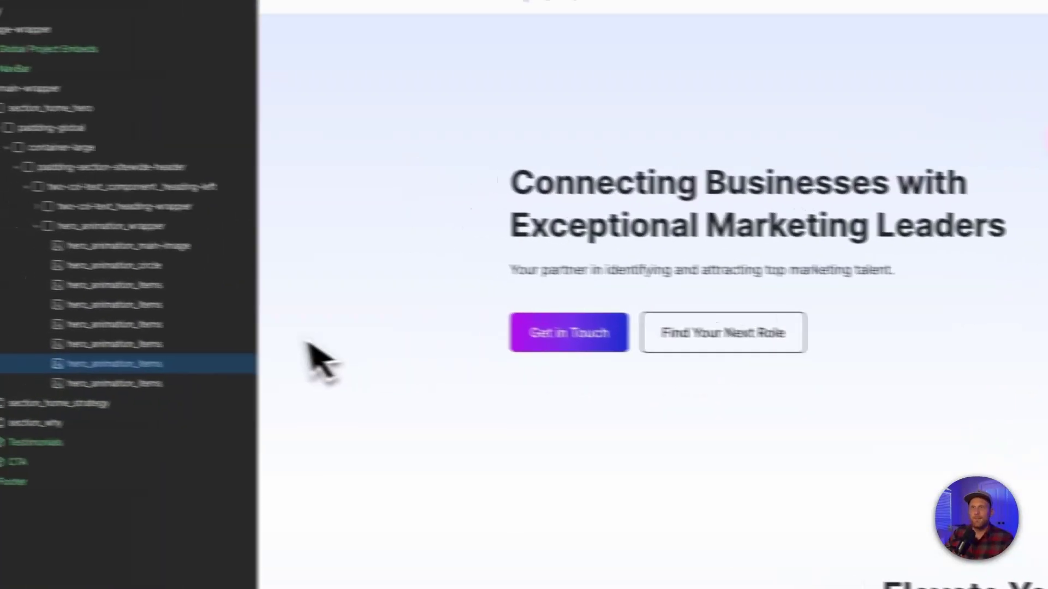
click(97, 226)
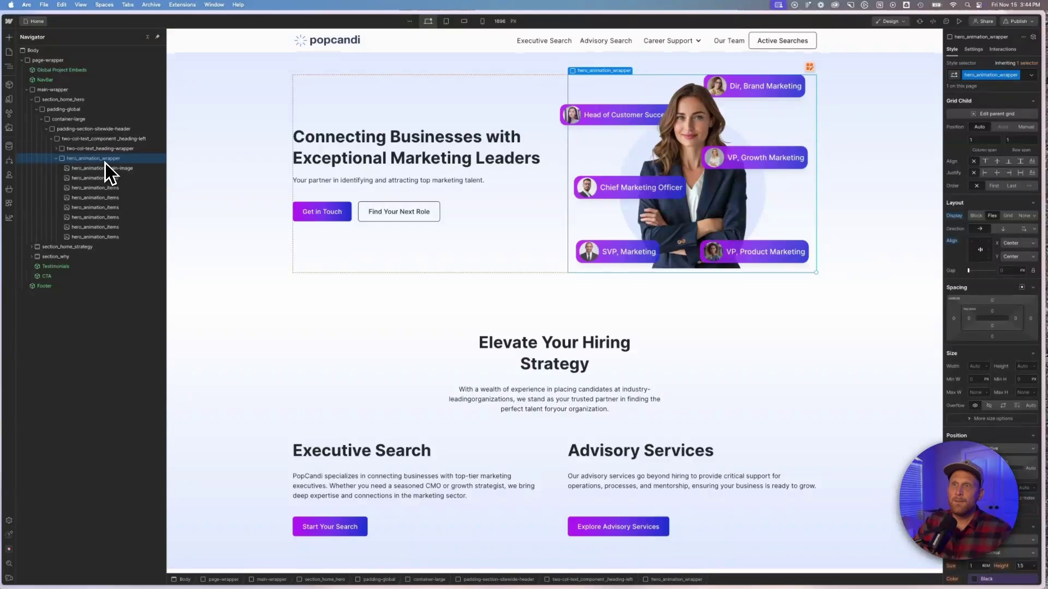
click(101, 149)
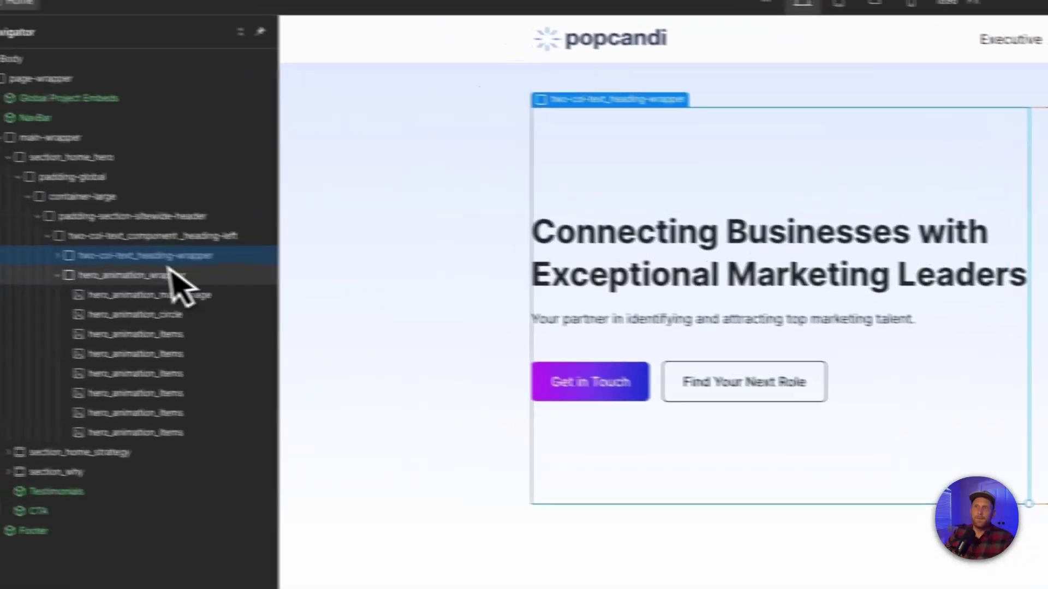
click(207, 279)
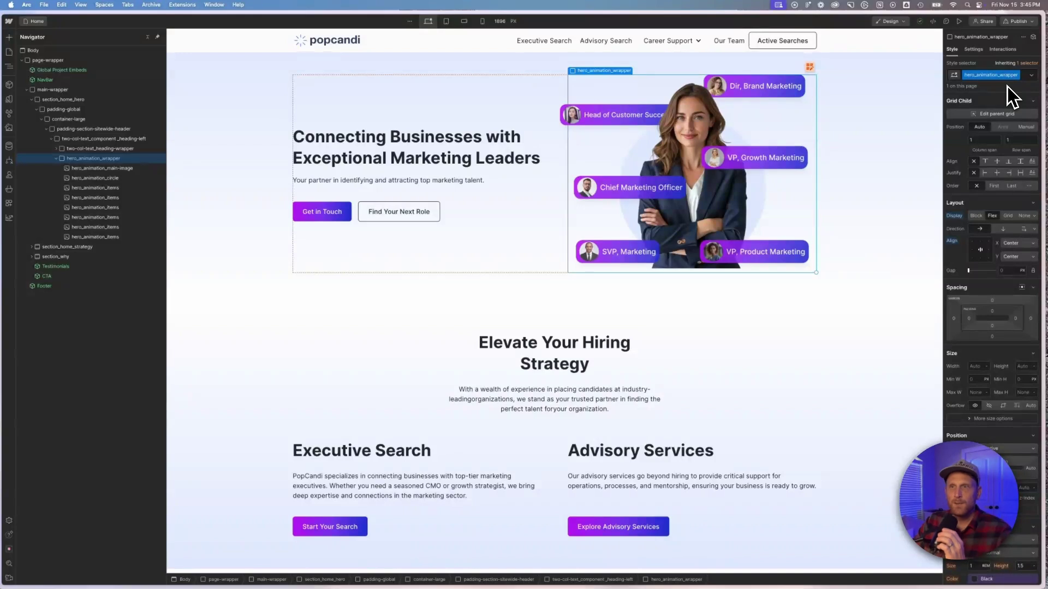
scroll(978, 281, down, 5)
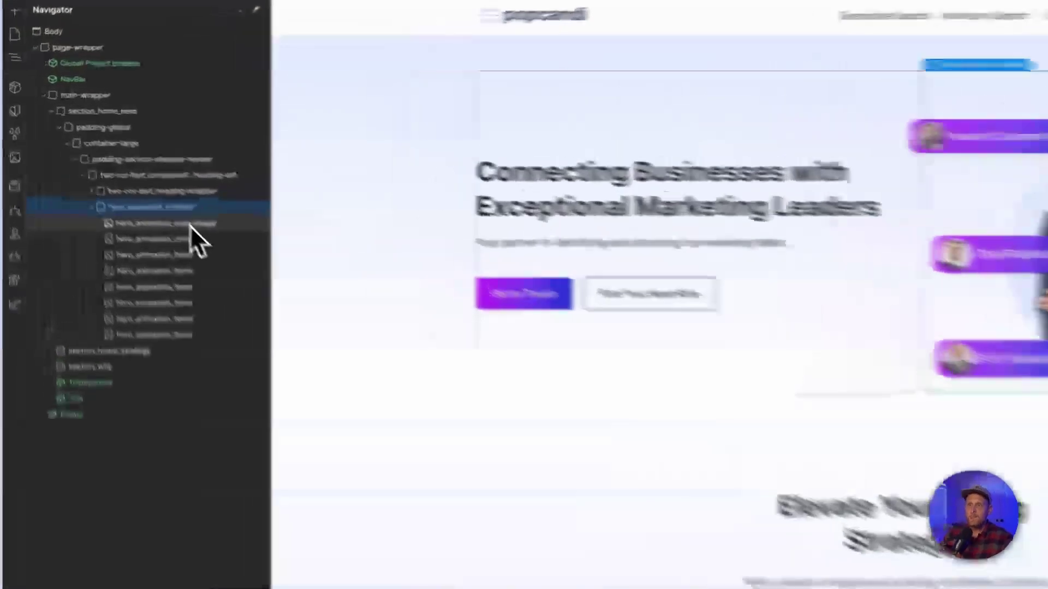
Review the size and position styles of hero_animation_main-image, plus the hero_animation_circle layer and their wrapper
click(117, 169)
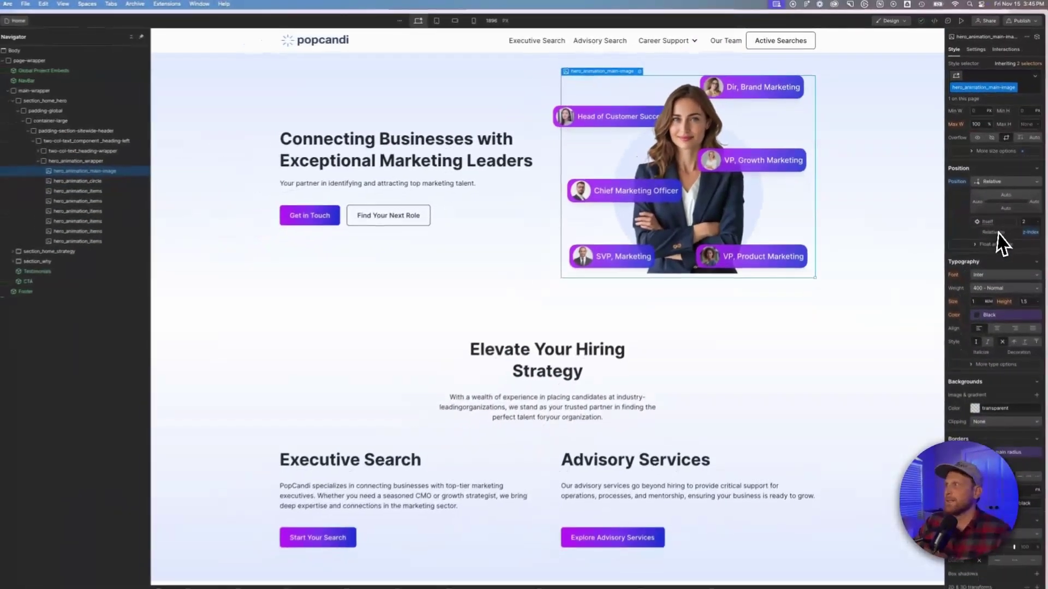
scroll(1035, 235, up, 4)
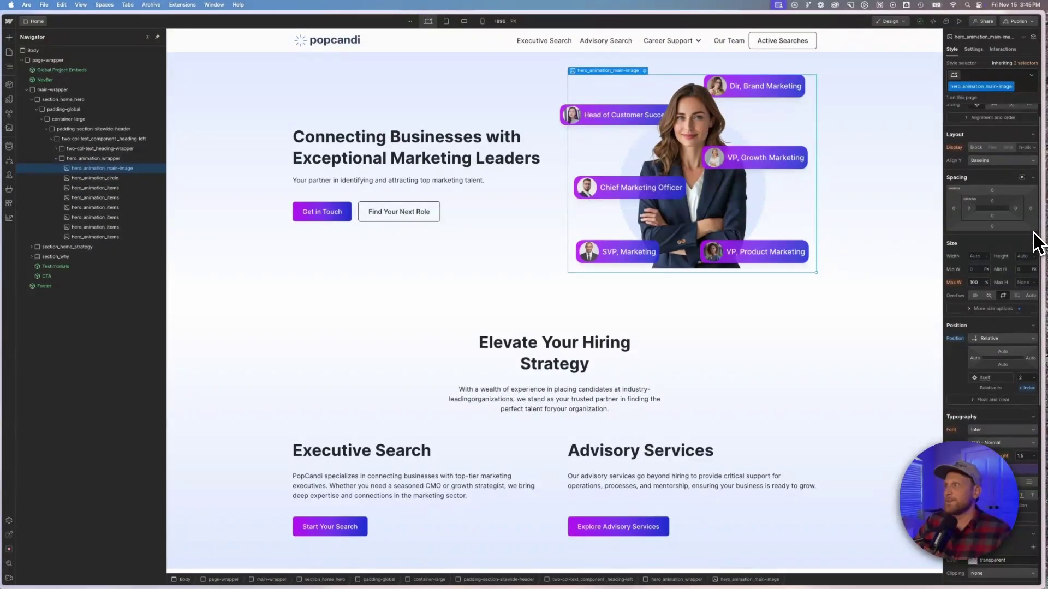
scroll(1037, 242, up, 1)
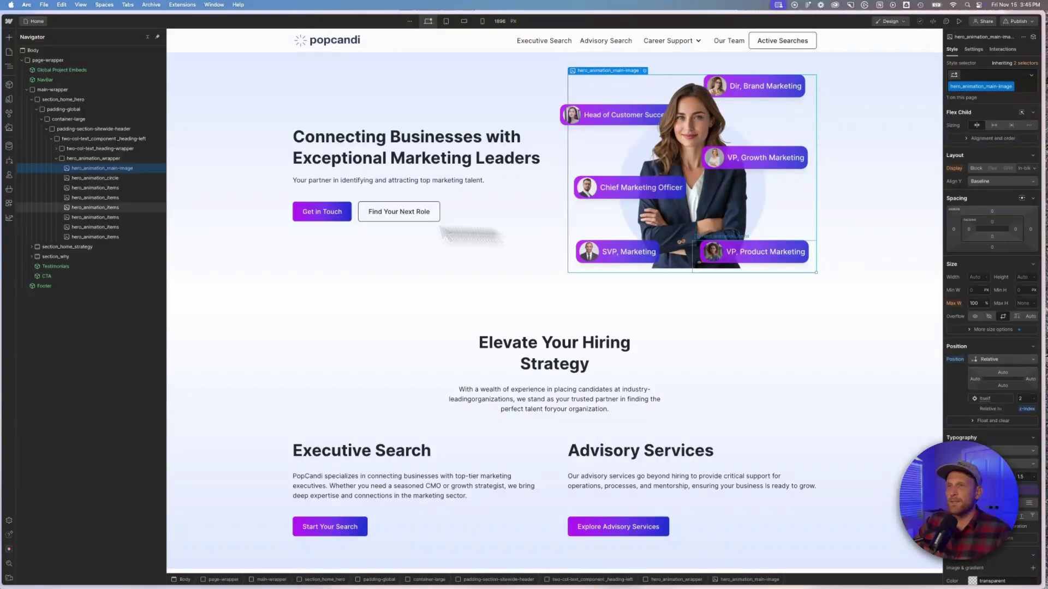
click(87, 178)
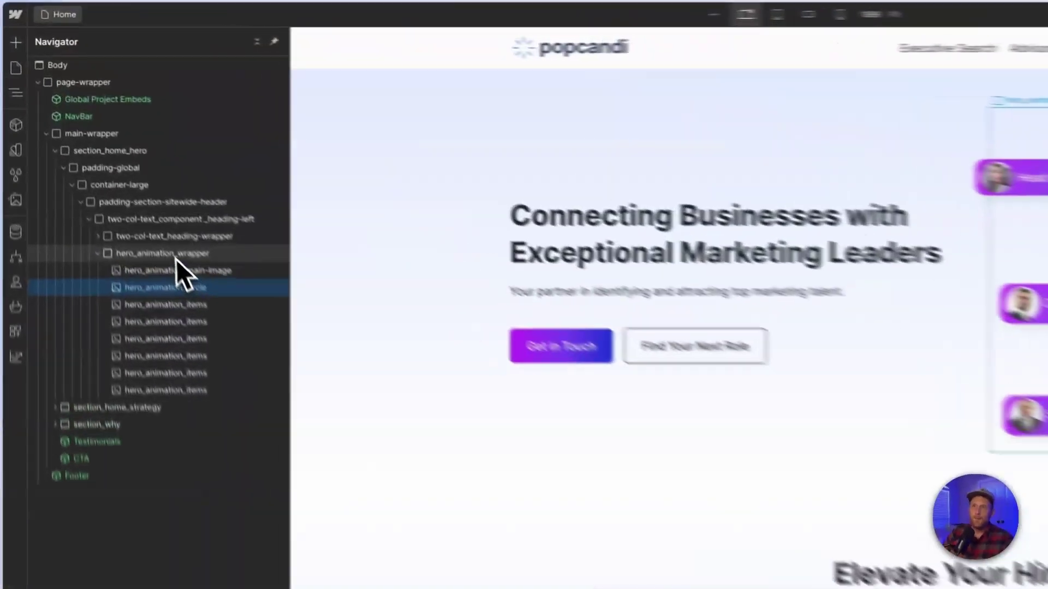
click(99, 158)
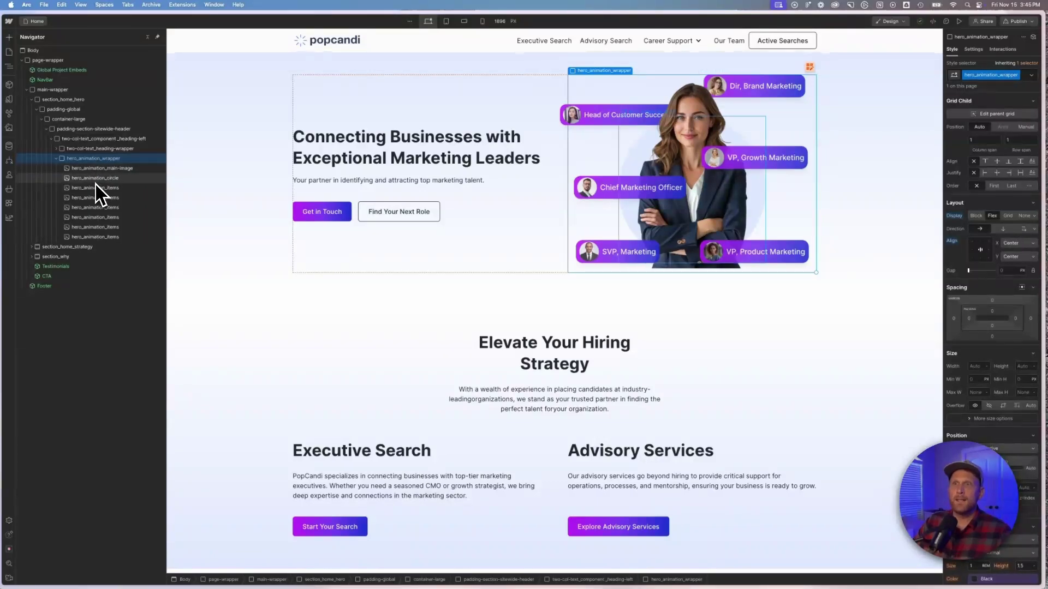
Review the size and position styles of the is-1 and is-2 hero_animation_items, and check them at different canvas widths
click(94, 188)
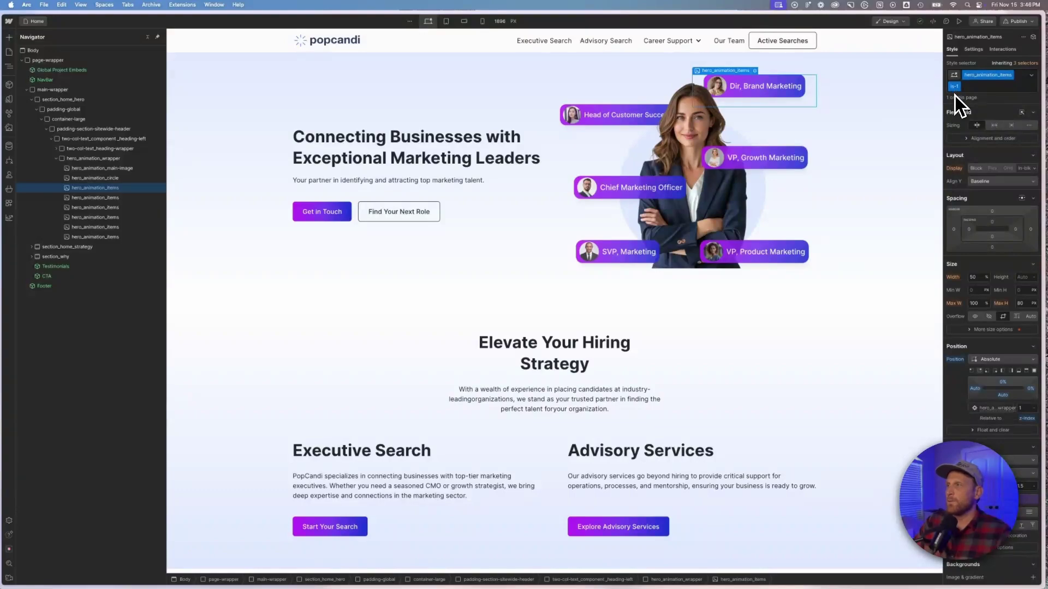
click(118, 198)
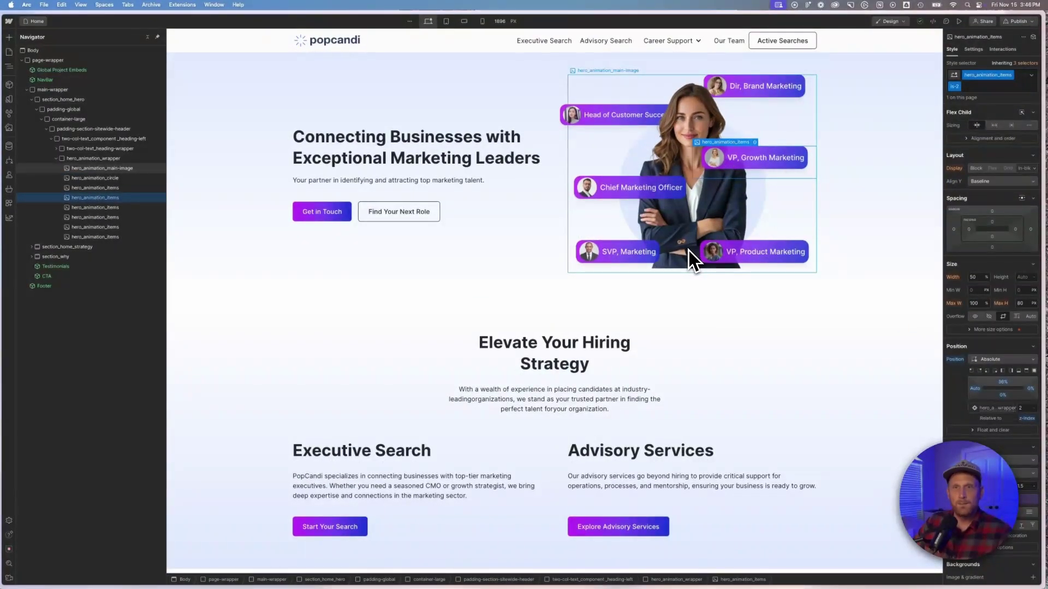
scroll(1009, 328, down, 5)
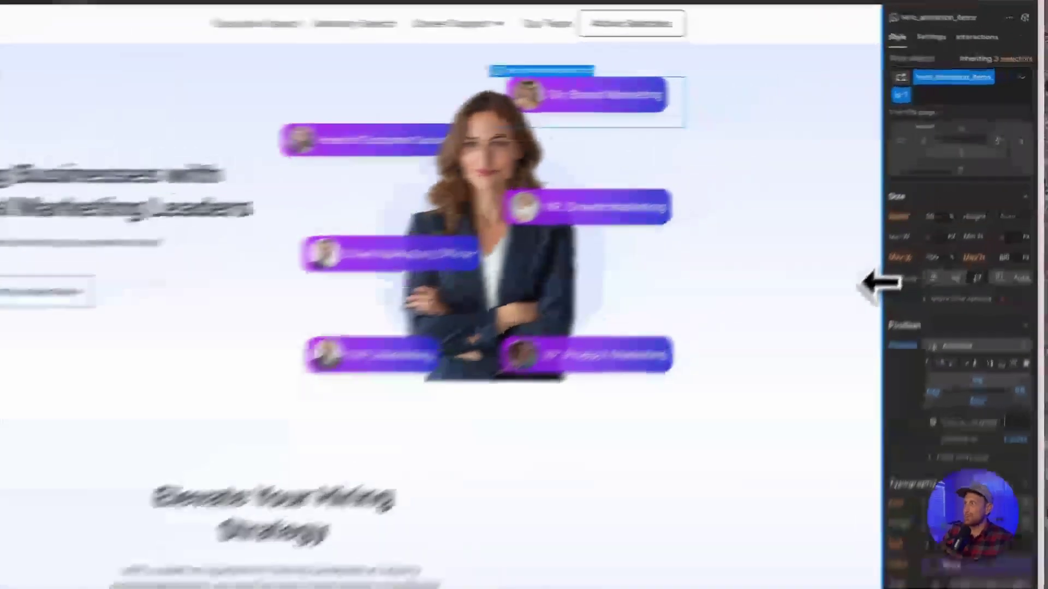
drag(943, 221, 827, 205)
drag(605, 340, 627, 336)
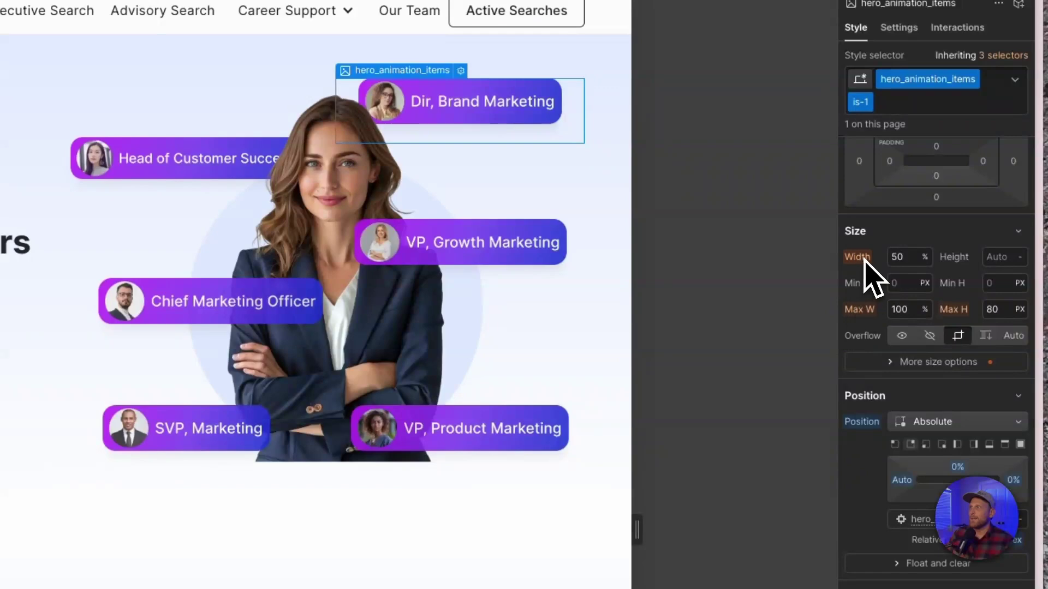
Try clearing the width from the base hero_animation_items class and check the labels with the canvas narrowed to about 1148 px
mouse_move(868, 261)
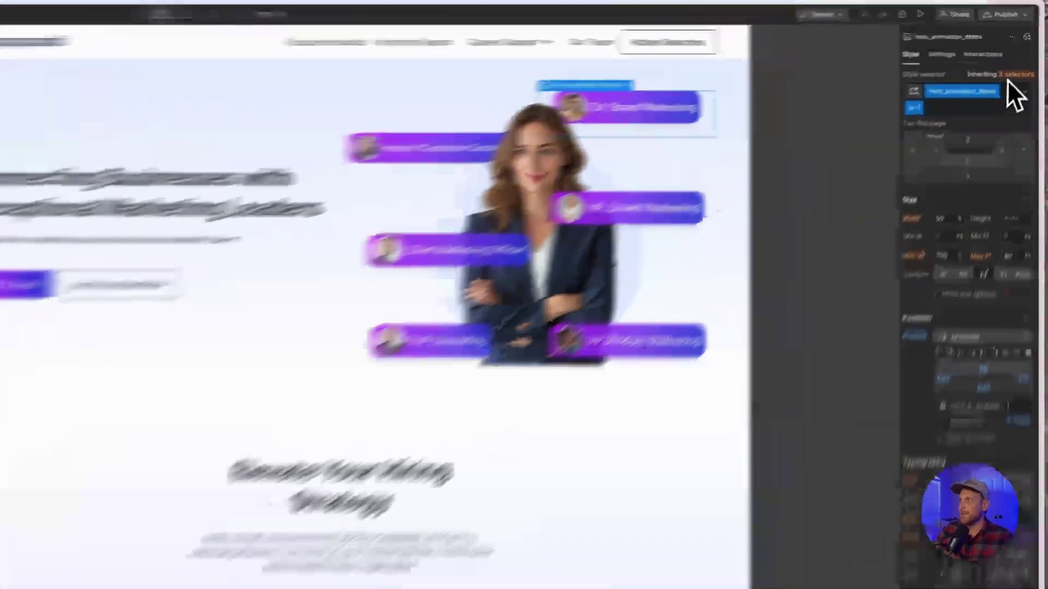
click(1028, 63)
click(996, 134)
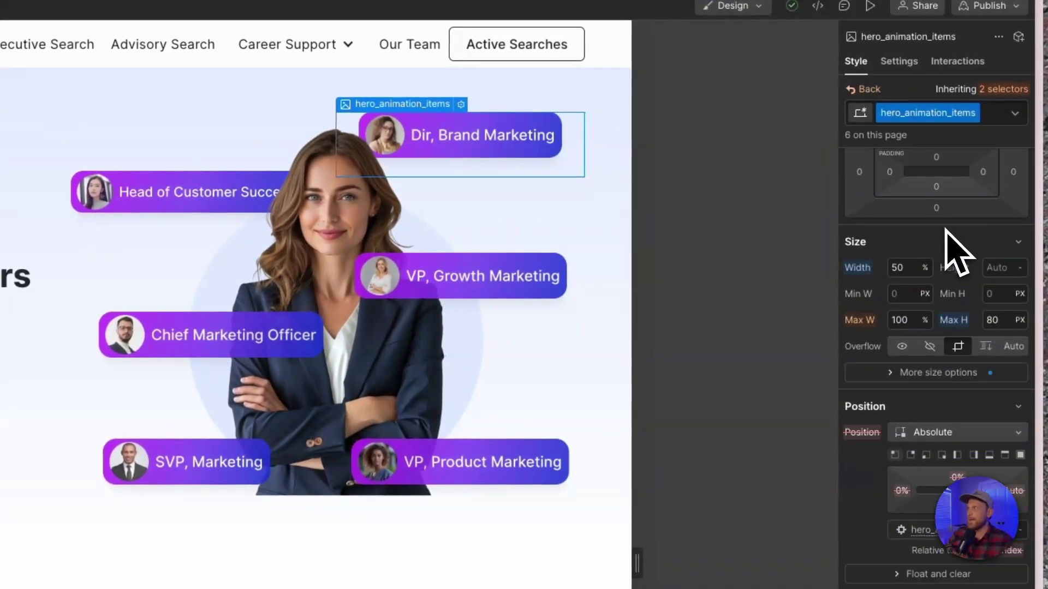
click(924, 267)
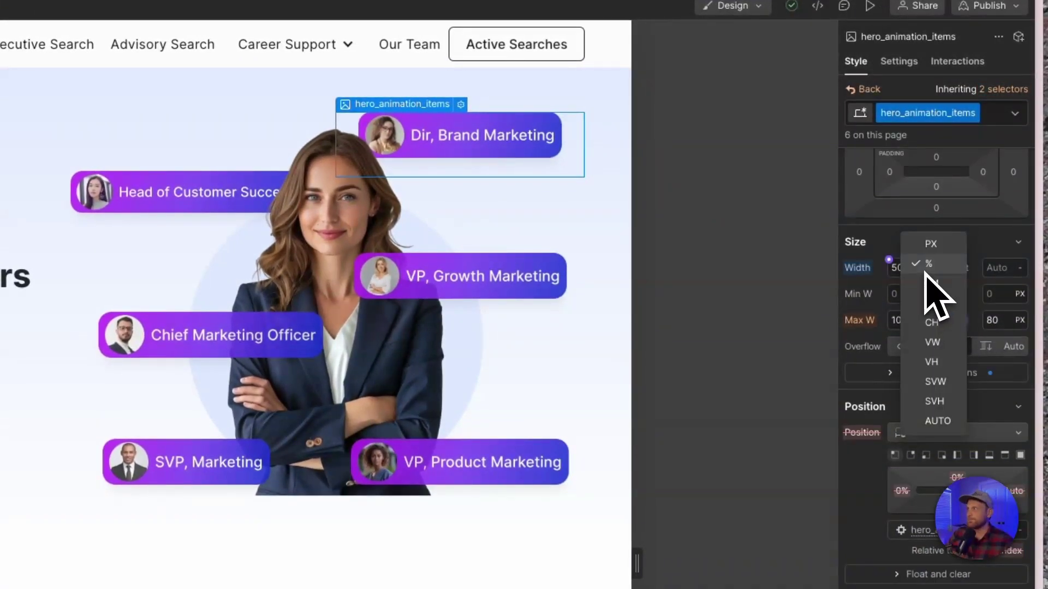
click(926, 270)
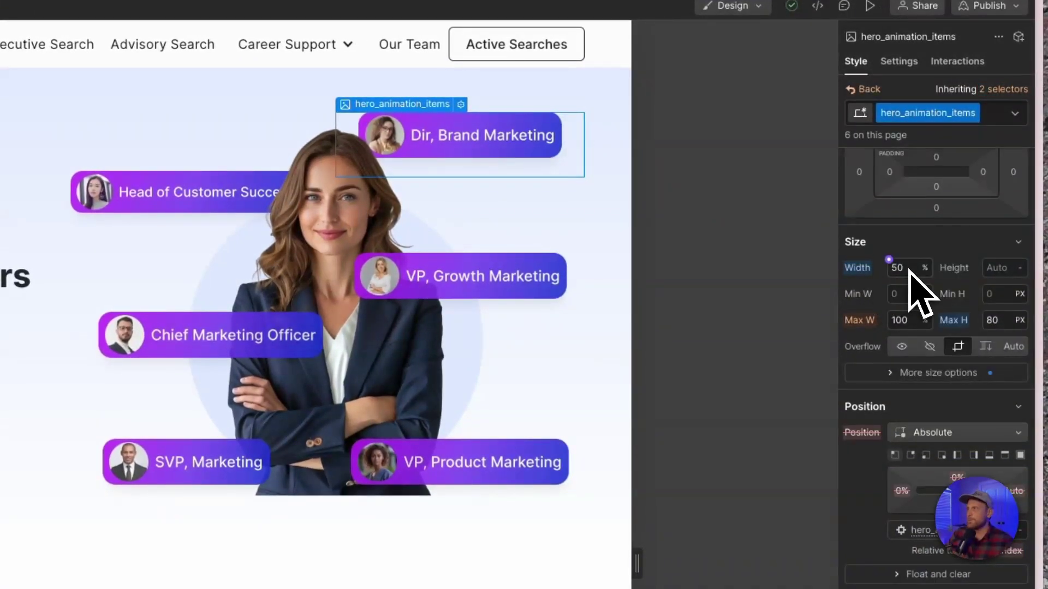
alt+click(868, 267)
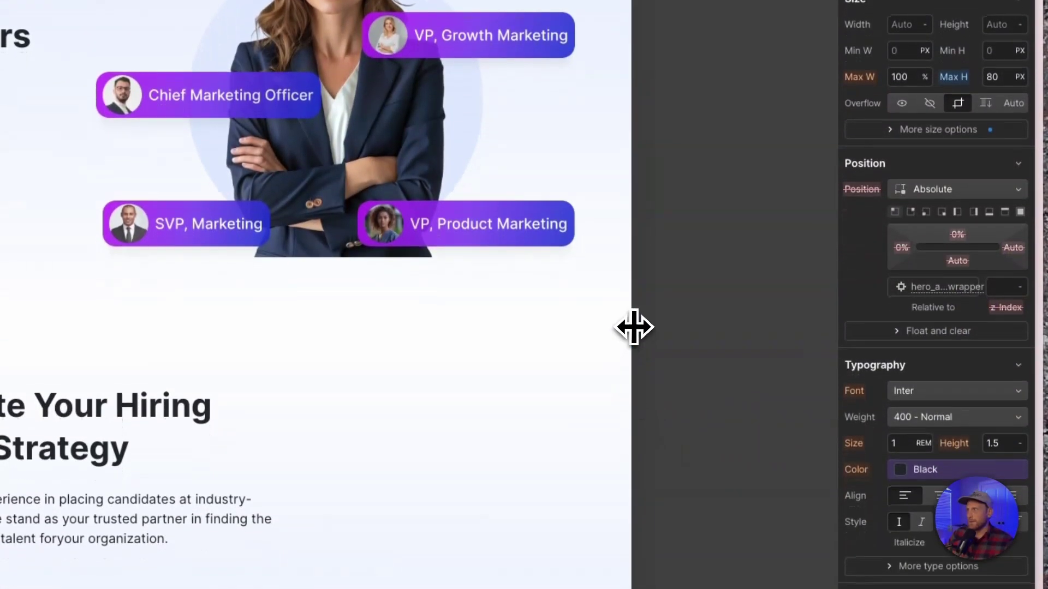
drag(634, 327, 535, 309)
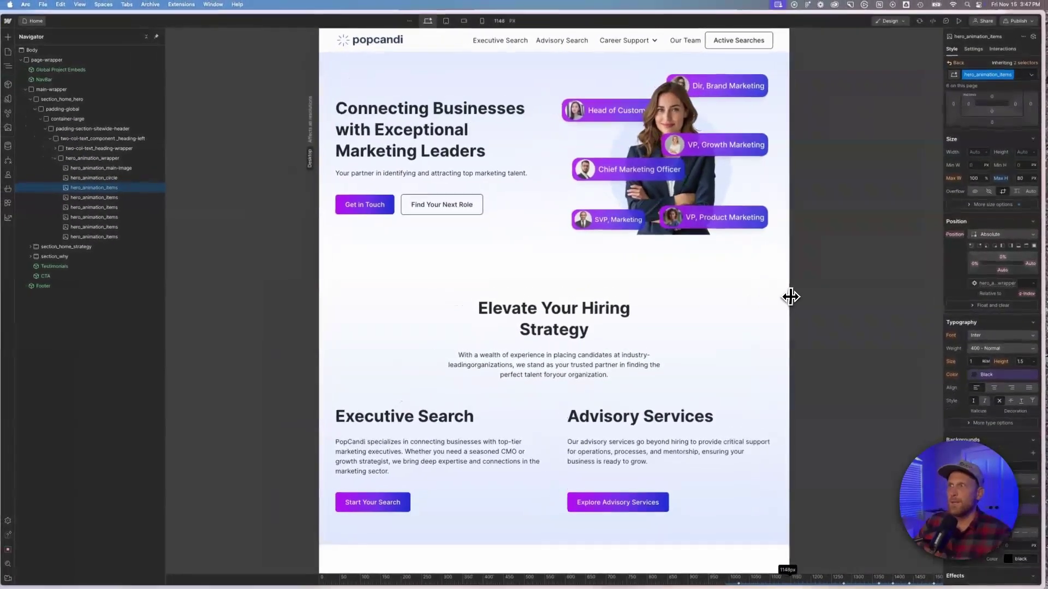
drag(790, 297, 823, 297)
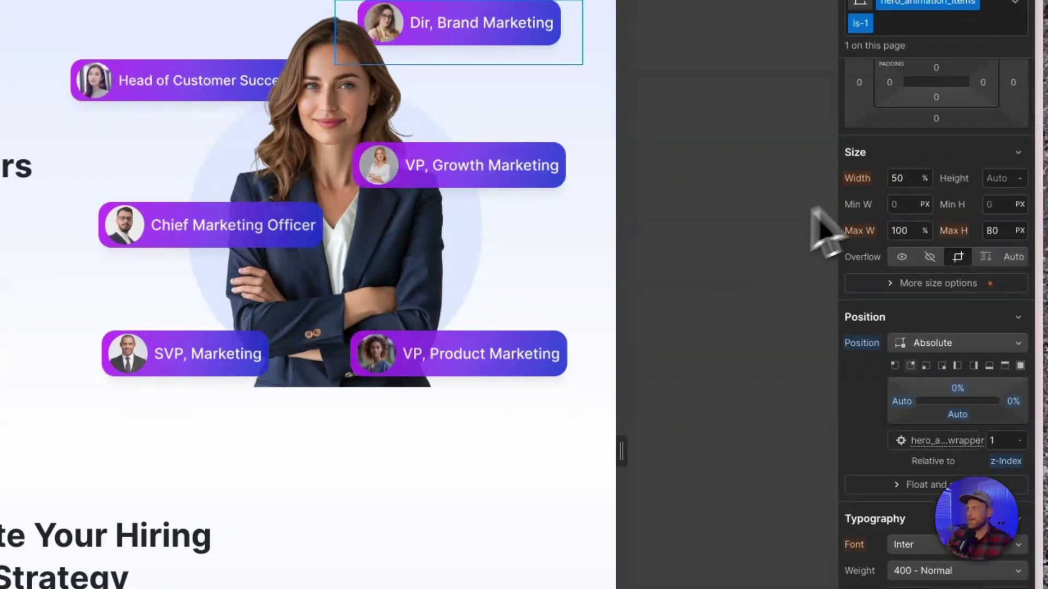
Narrow the canvas to about 1128 px and widen it again to check how the 50% wide hero items scale
drag(618, 449, 507, 450)
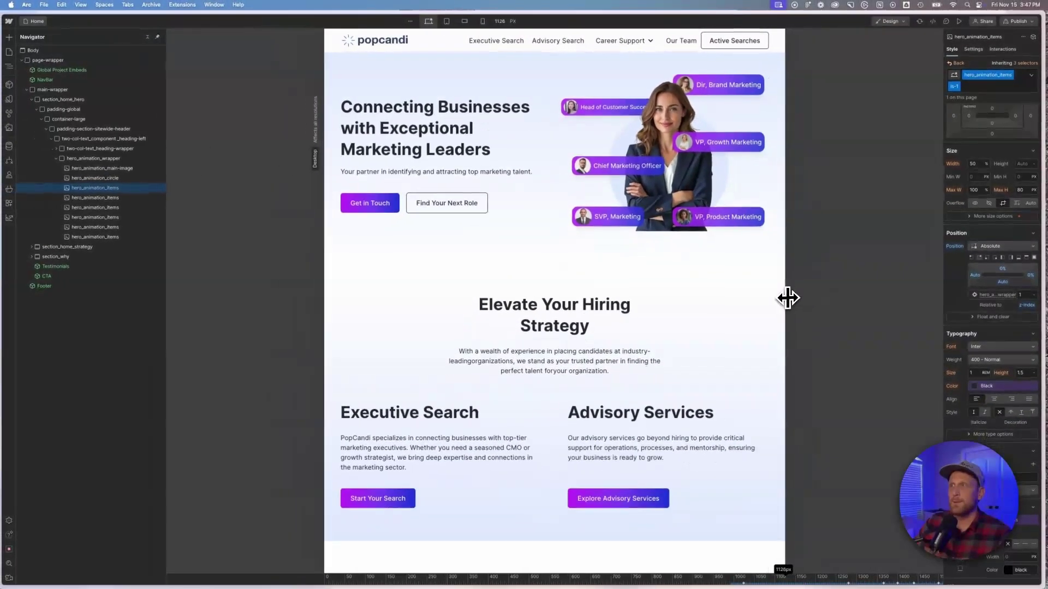
drag(787, 298, 848, 297)
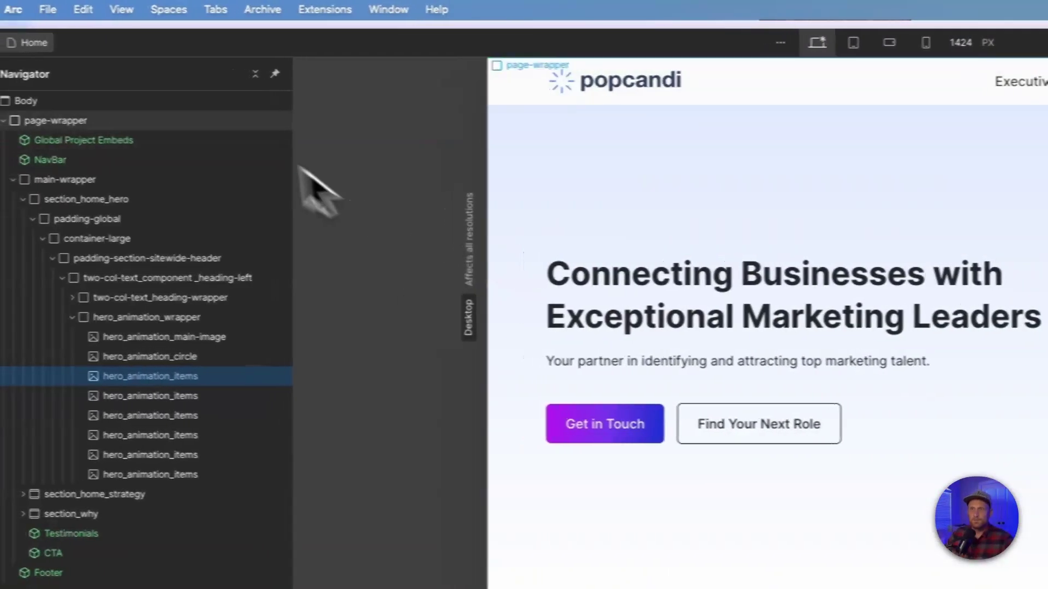
Open the Home page settings and view the parallax script in the custom code before the closing body tag
click(30, 46)
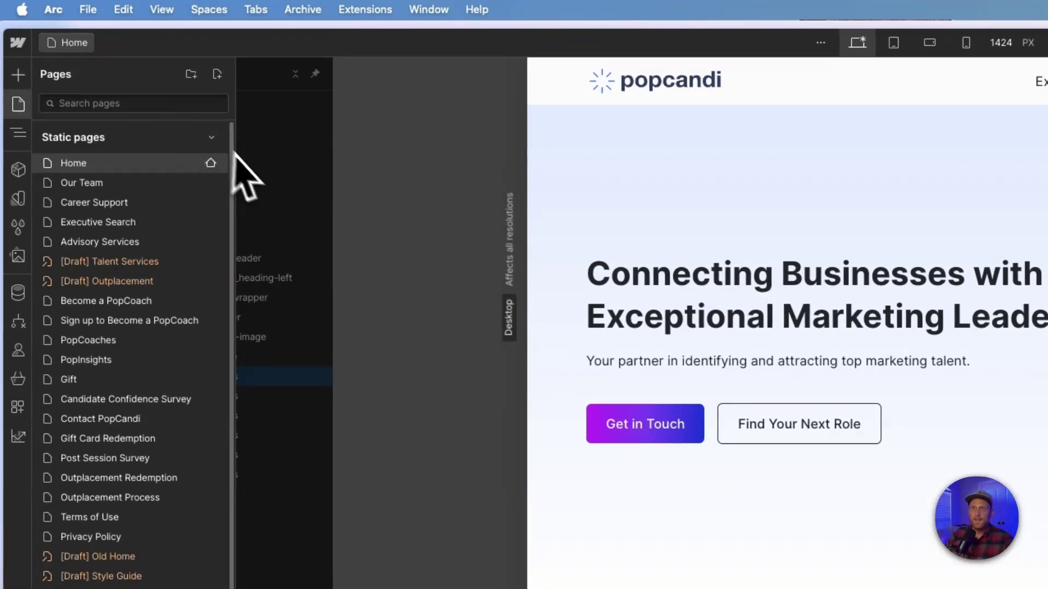
click(210, 163)
scroll(447, 382, down, 10)
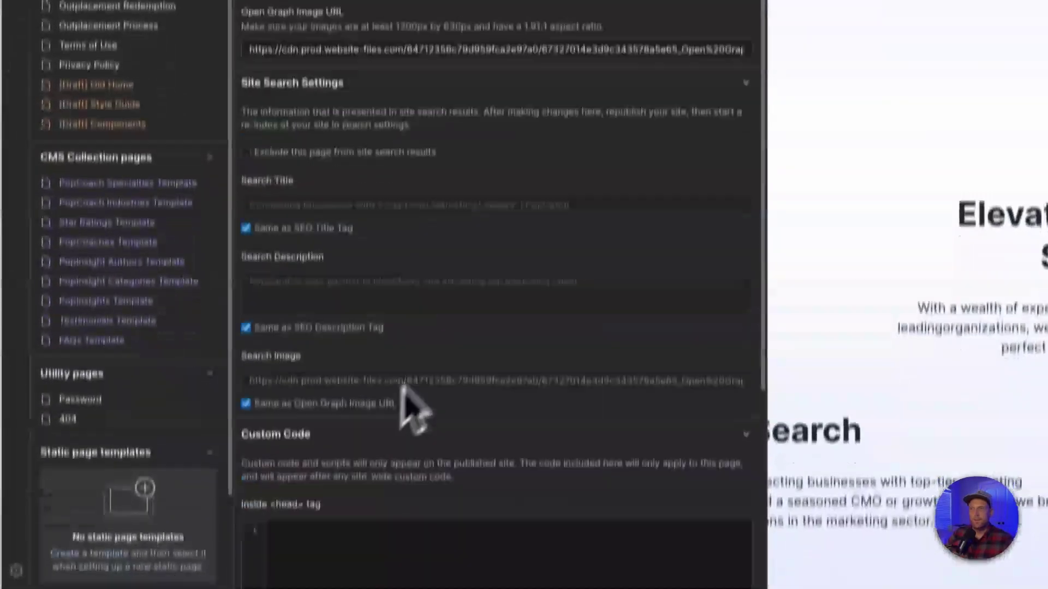
scroll(414, 409, down, 15)
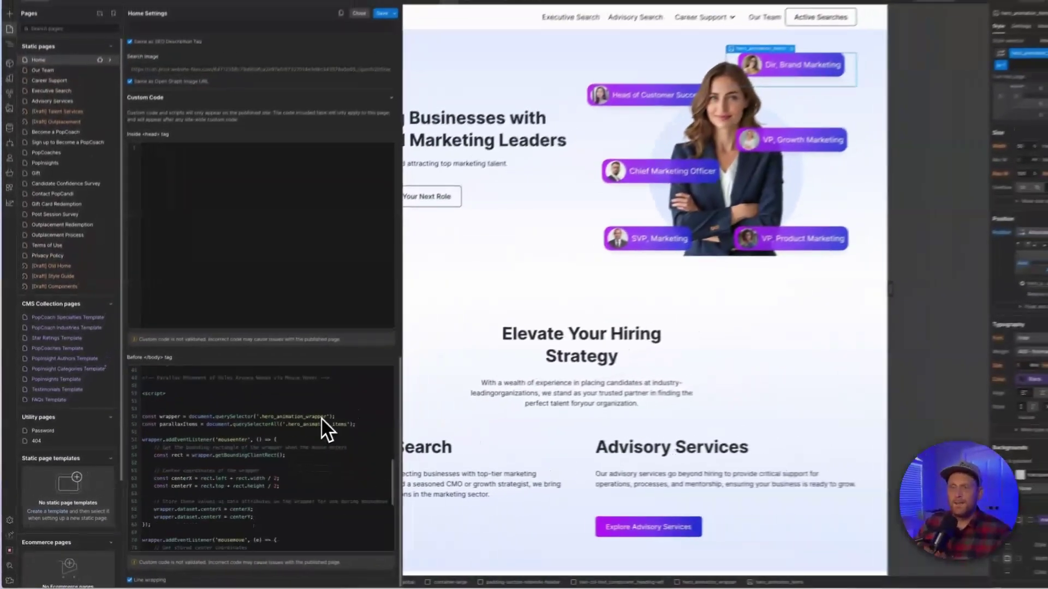
Switch to the interactive parallax blog post and review its Step 1 HTML structure and Step 2 CSS styling code
mouse_move(5, 396)
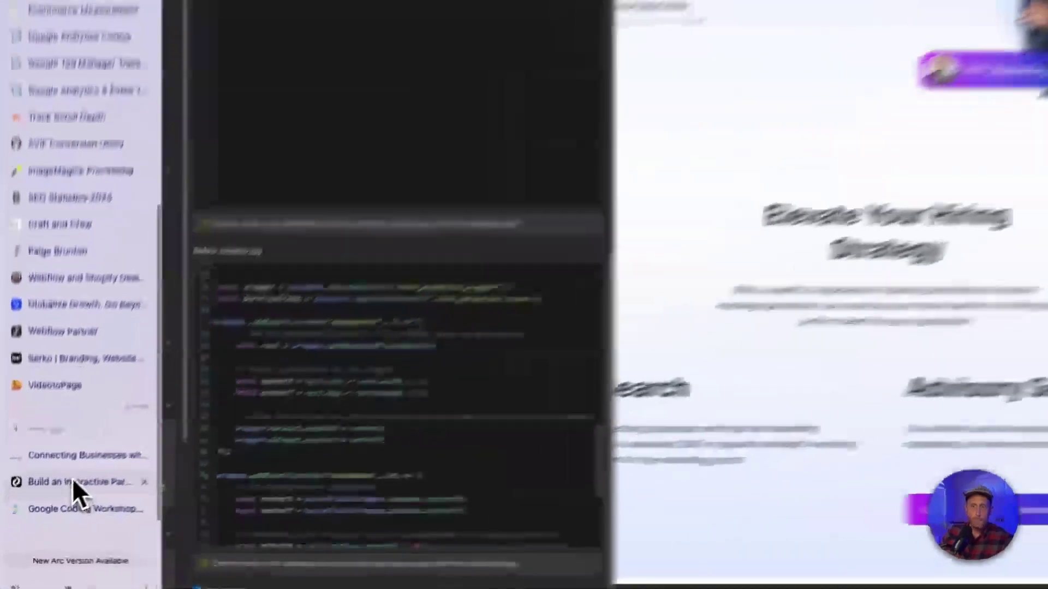
click(55, 509)
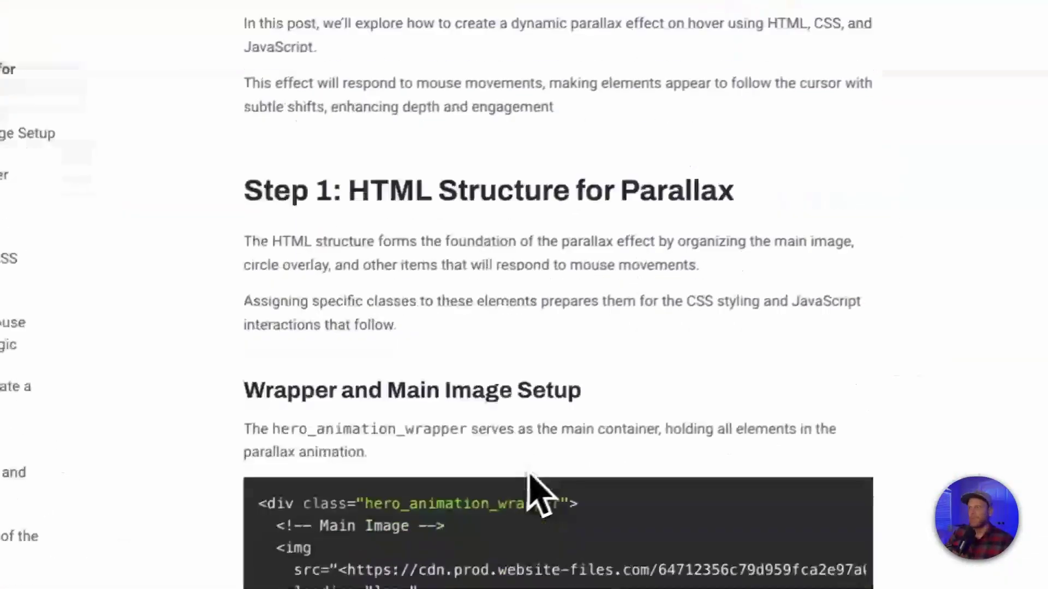
scroll(532, 491, down, 8)
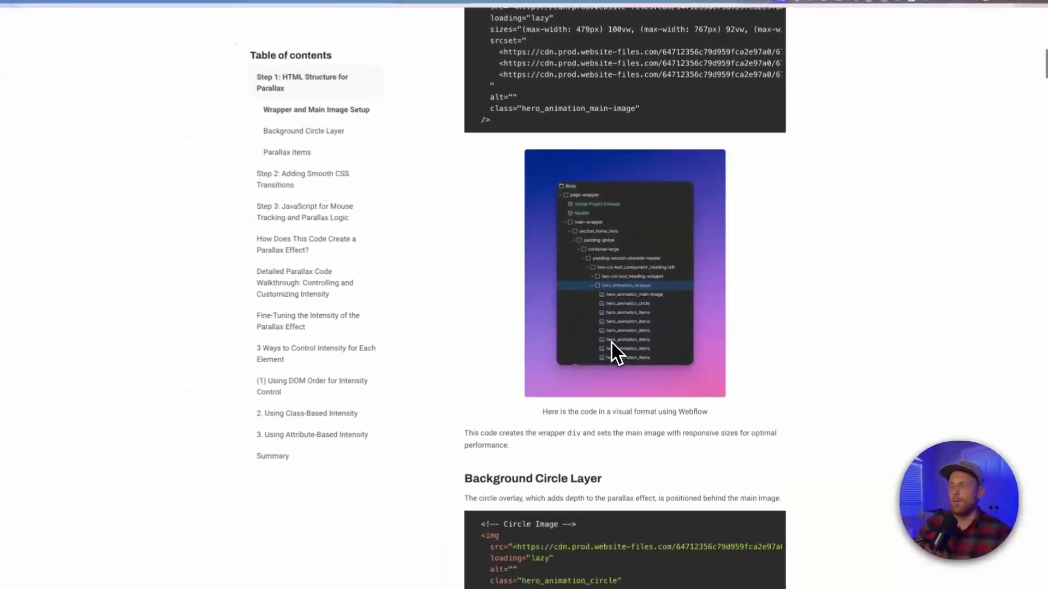
scroll(687, 300, down, 3)
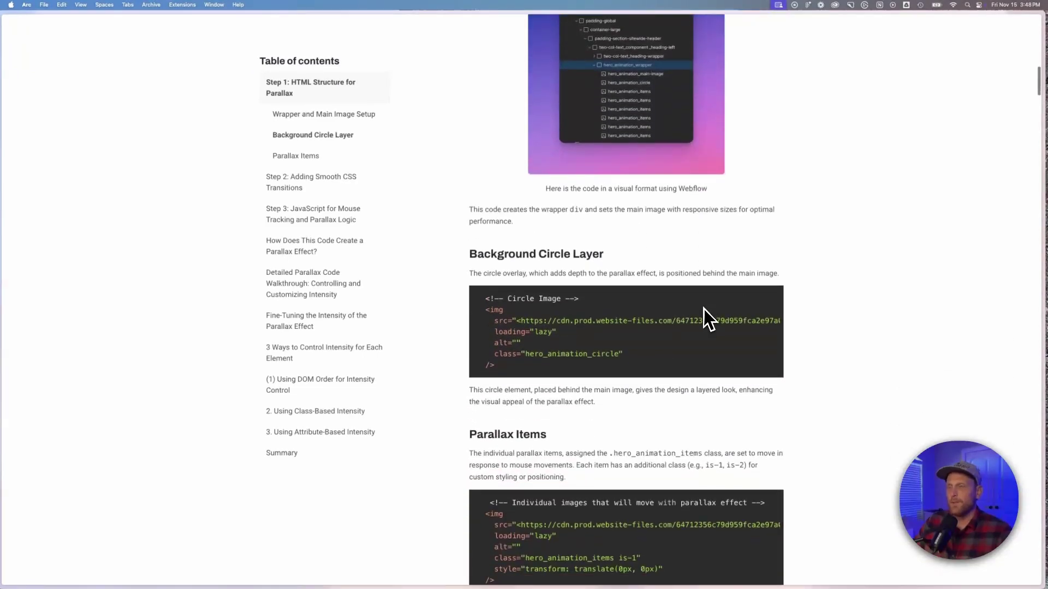
scroll(703, 309, down, 11)
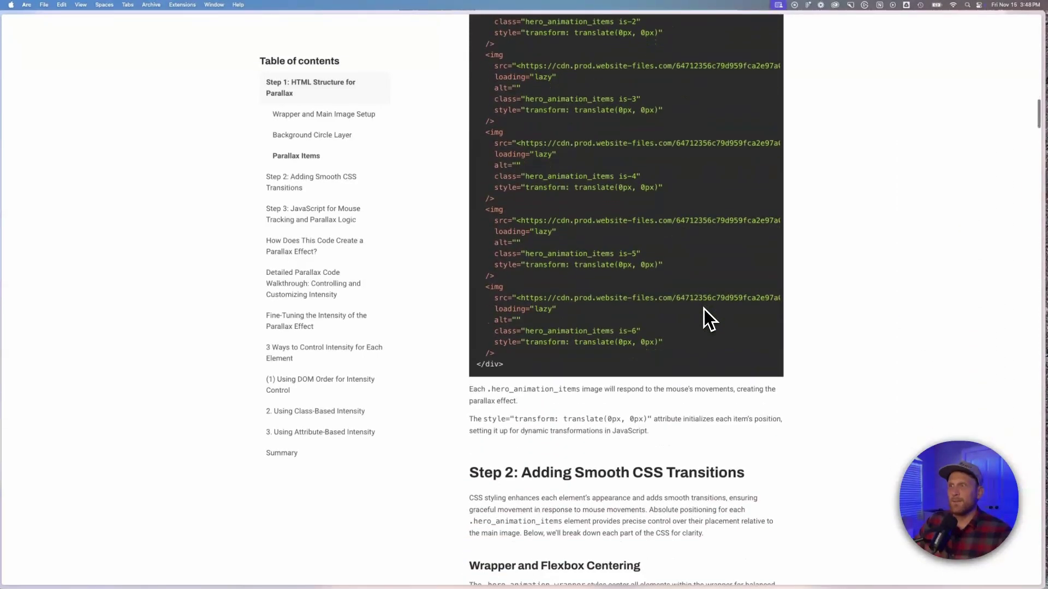
scroll(704, 309, down, 9)
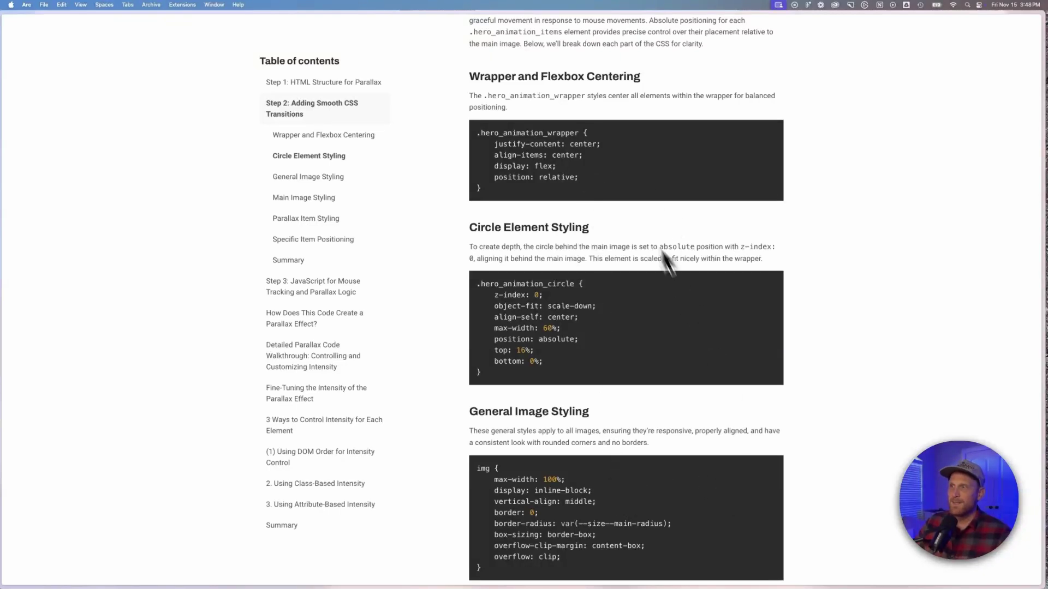
scroll(663, 530, down, 15)
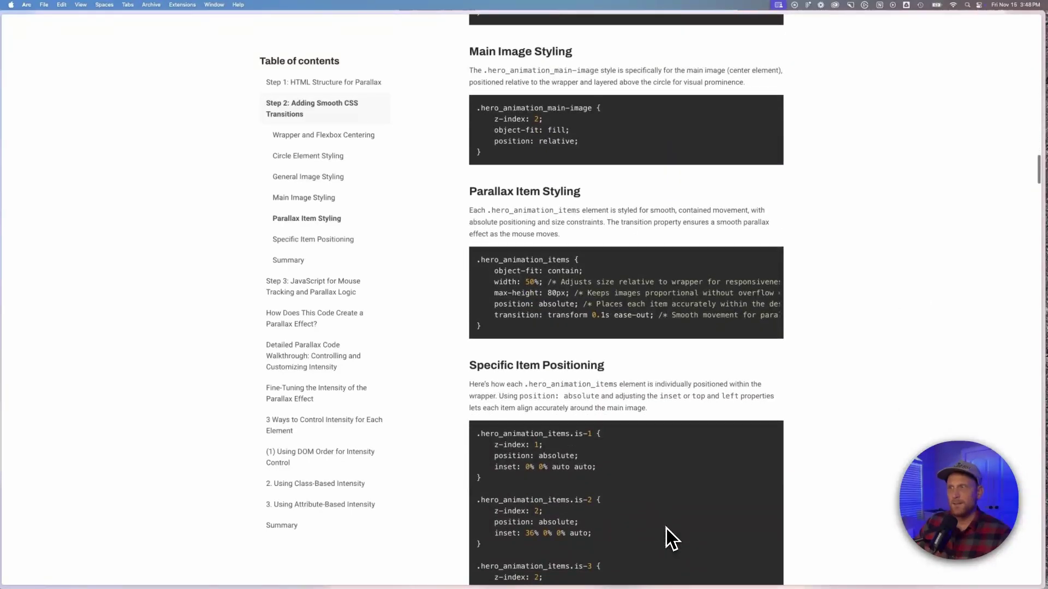
Review the blog post's Step 3 JavaScript sections, the intensity walkthrough and the complete JavaScript code block
scroll(666, 528, down, 20)
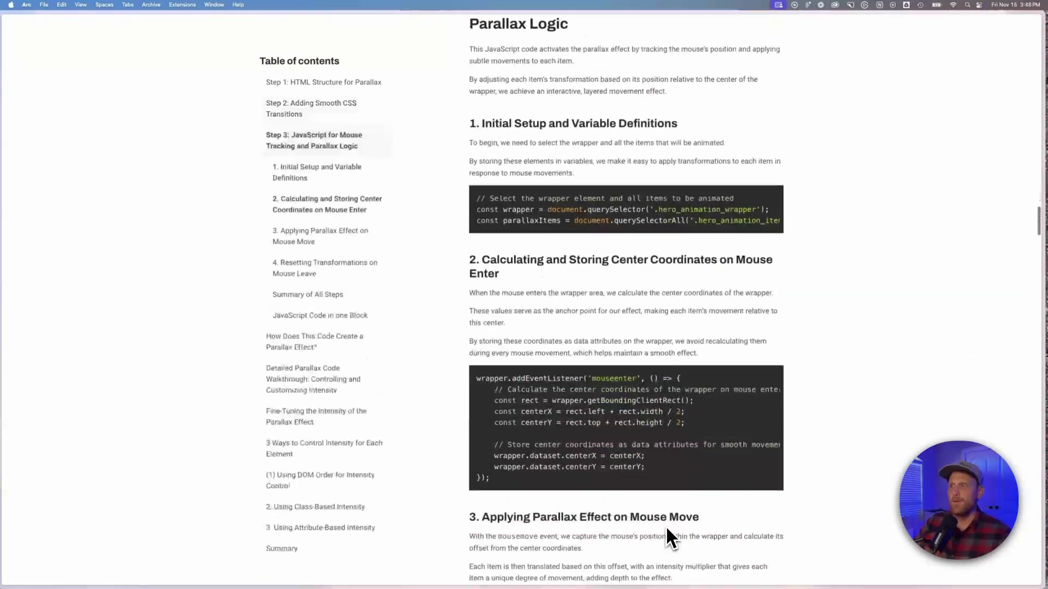
scroll(666, 526, up, 5)
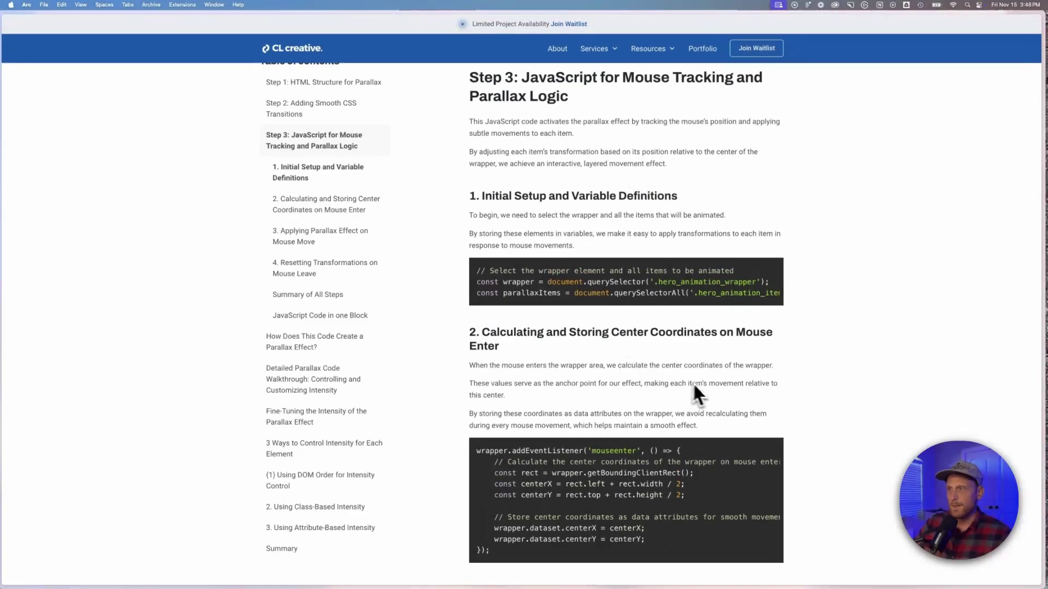
scroll(693, 382, down, 15)
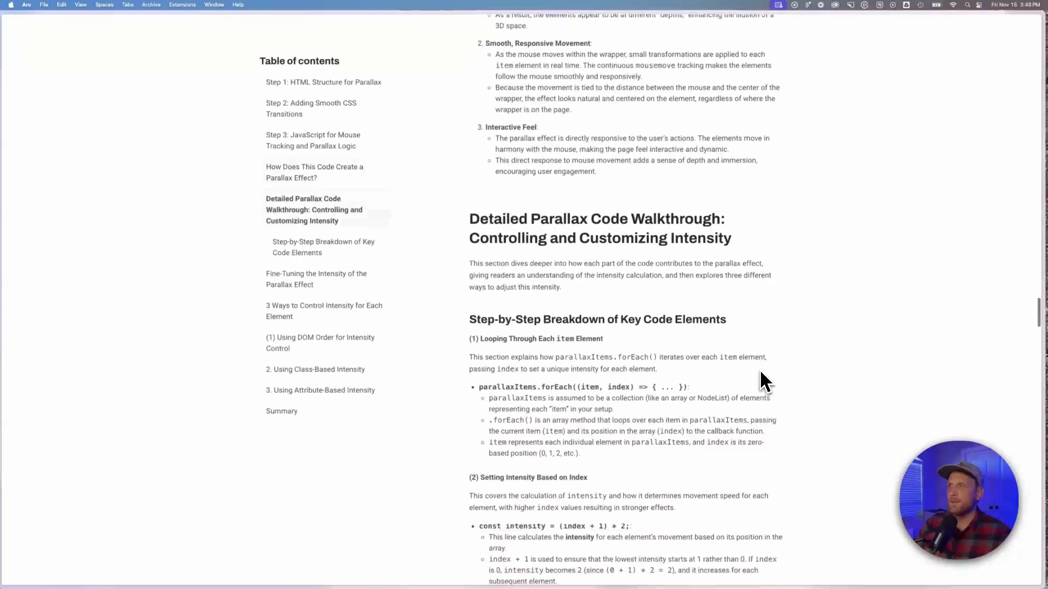
scroll(761, 381, down, 5)
scroll(762, 376, up, 20)
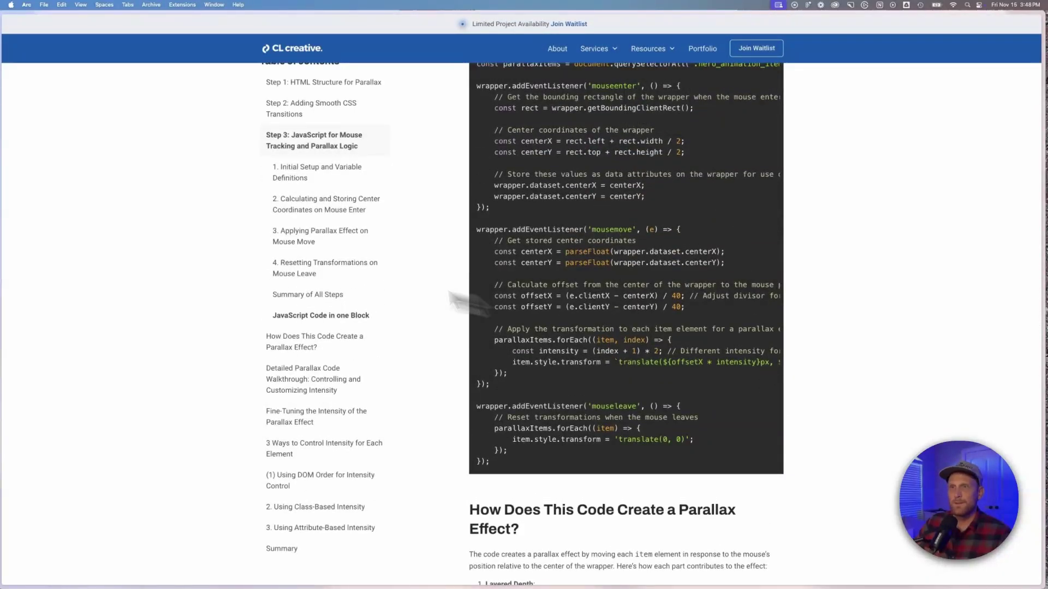
Look at the hero on the published popcandi page and return to the Home page settings in the Webflow Designer
mouse_move(1, 248)
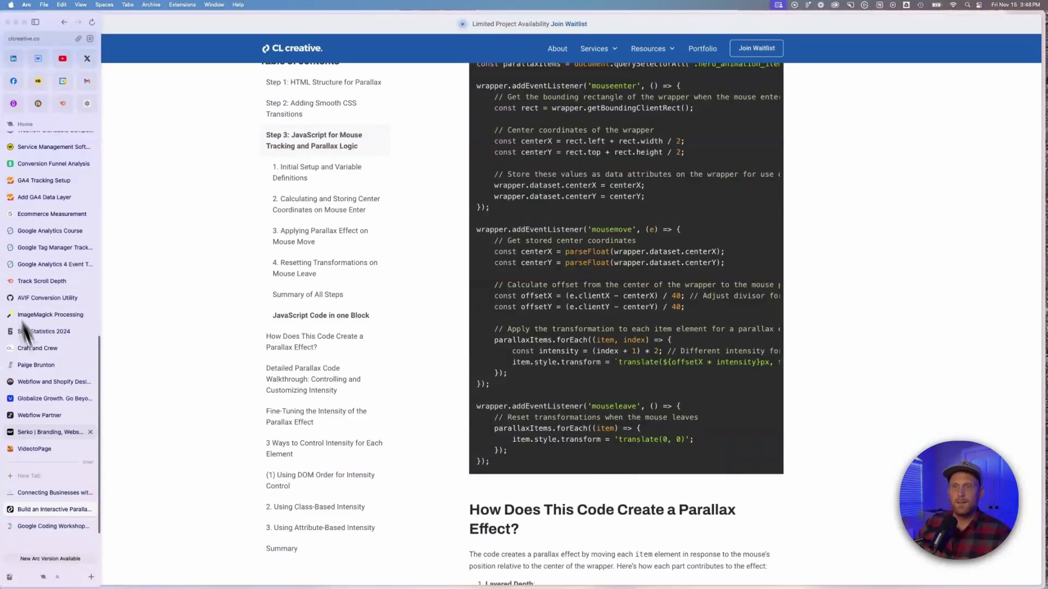
click(48, 492)
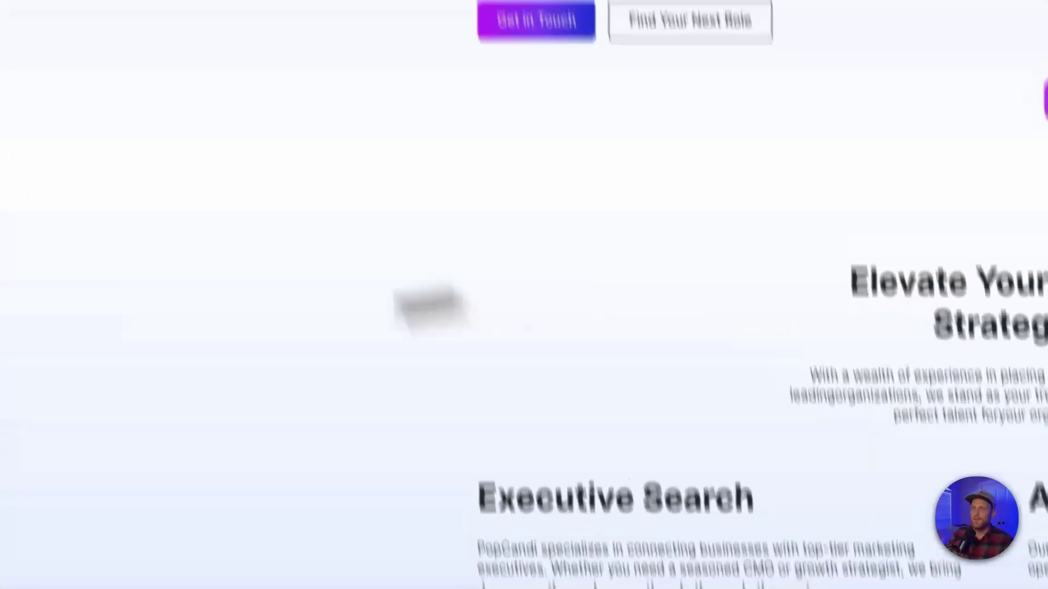
click(104, 115)
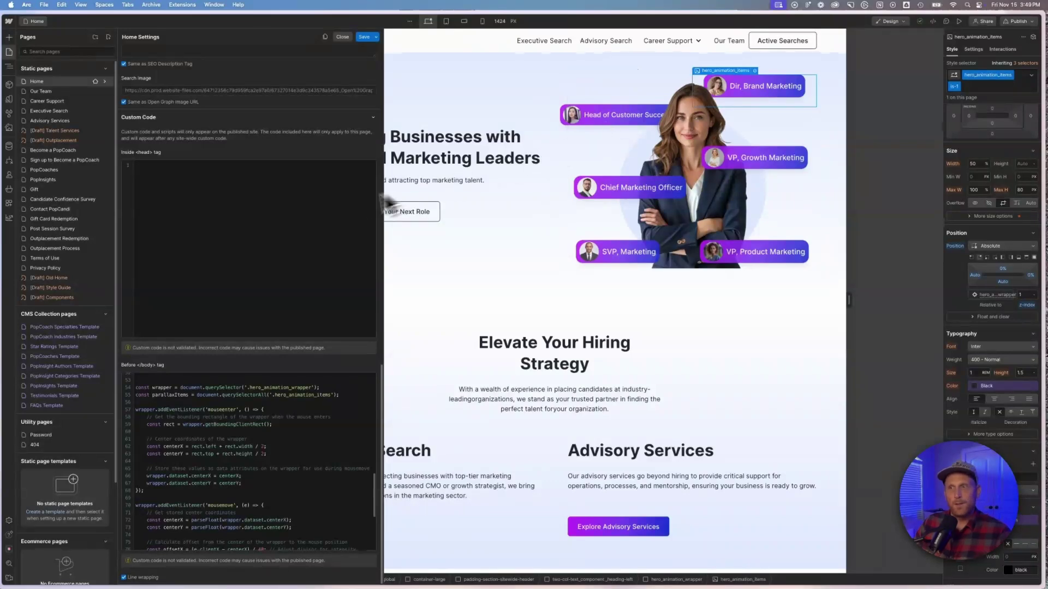
Examine the script's wrapper and parallaxItems constants and its mouseenter listener, highlighting getBoundingClientRect()
scroll(311, 422, down, 1)
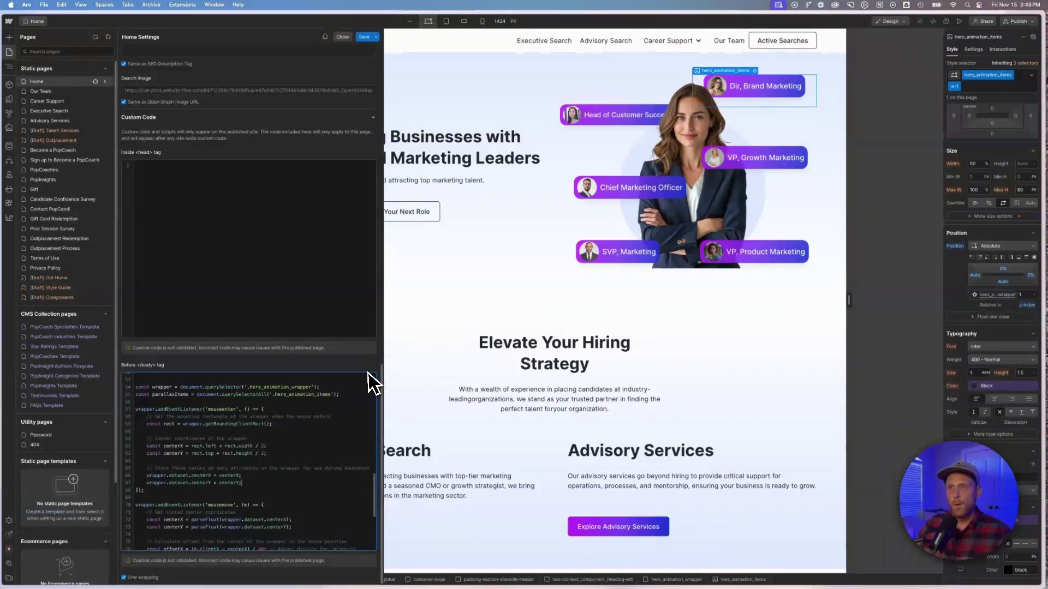
scroll(288, 437, down, 1)
scroll(288, 436, down, 2)
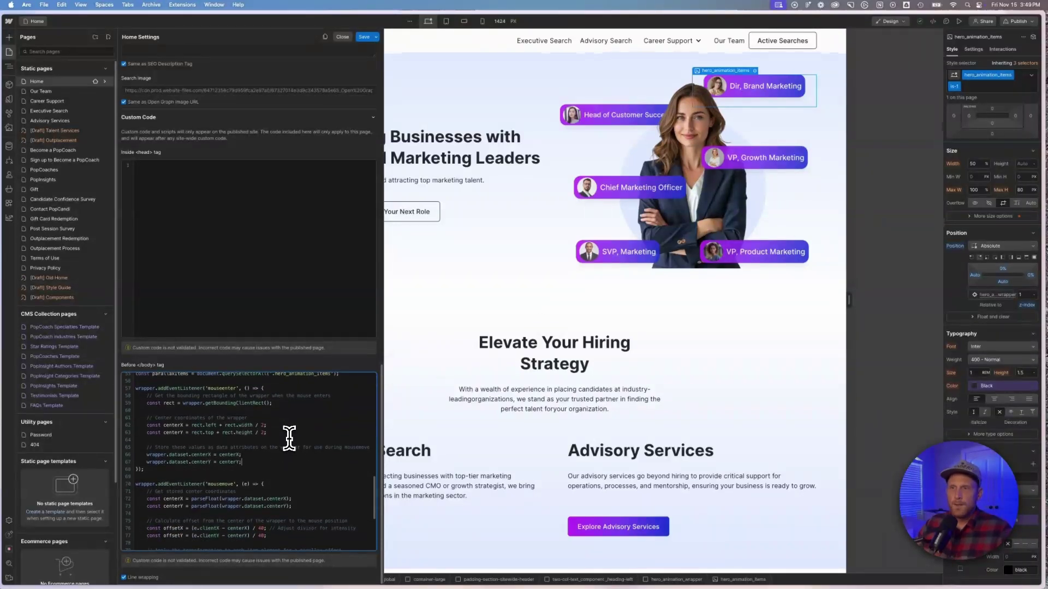
scroll(145, 387, up, 1)
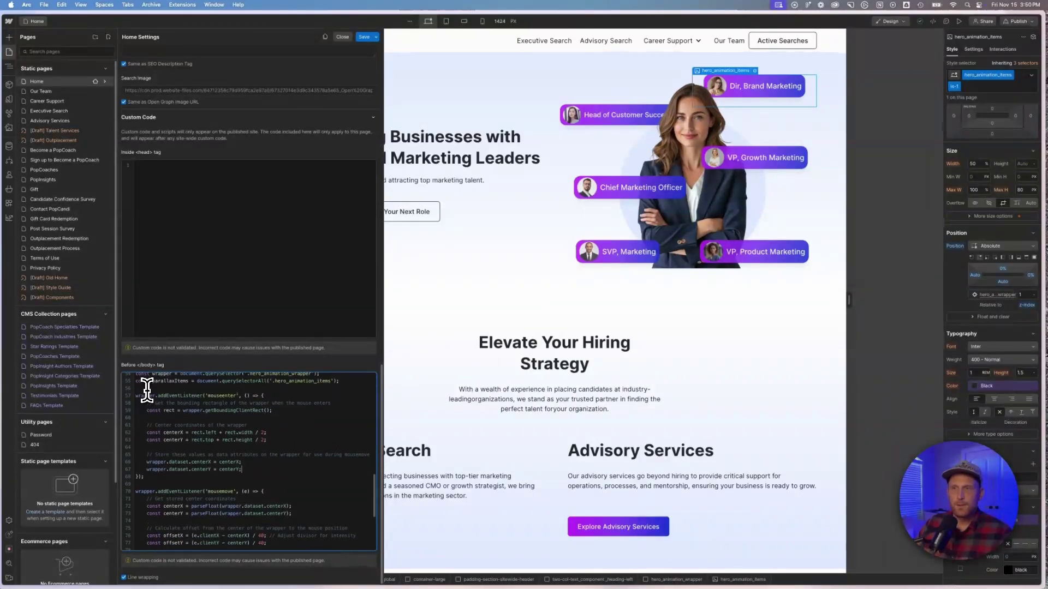
scroll(180, 371, up, 1)
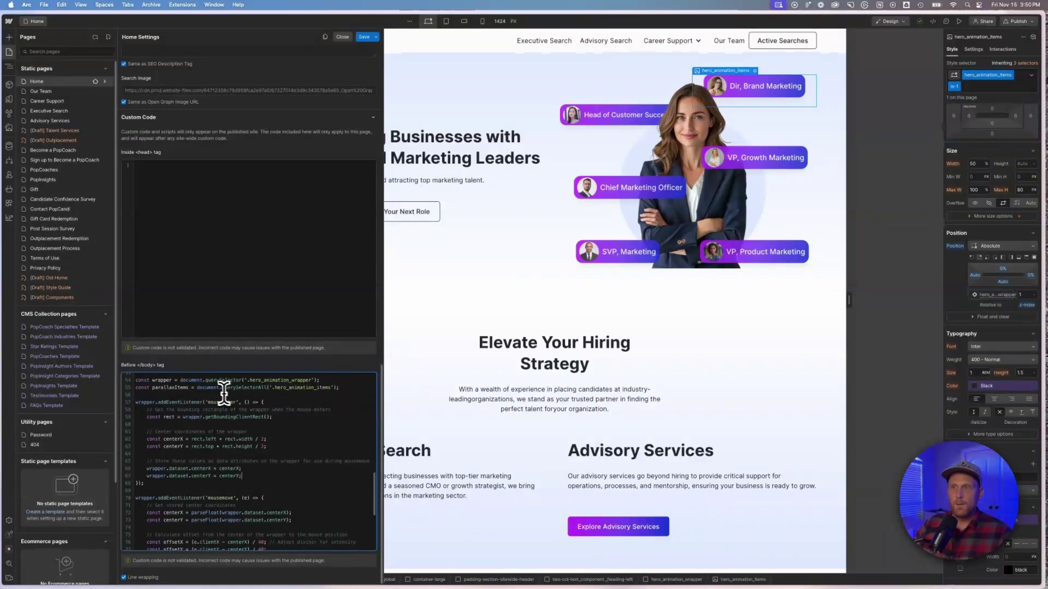
scroll(232, 409, down, 2)
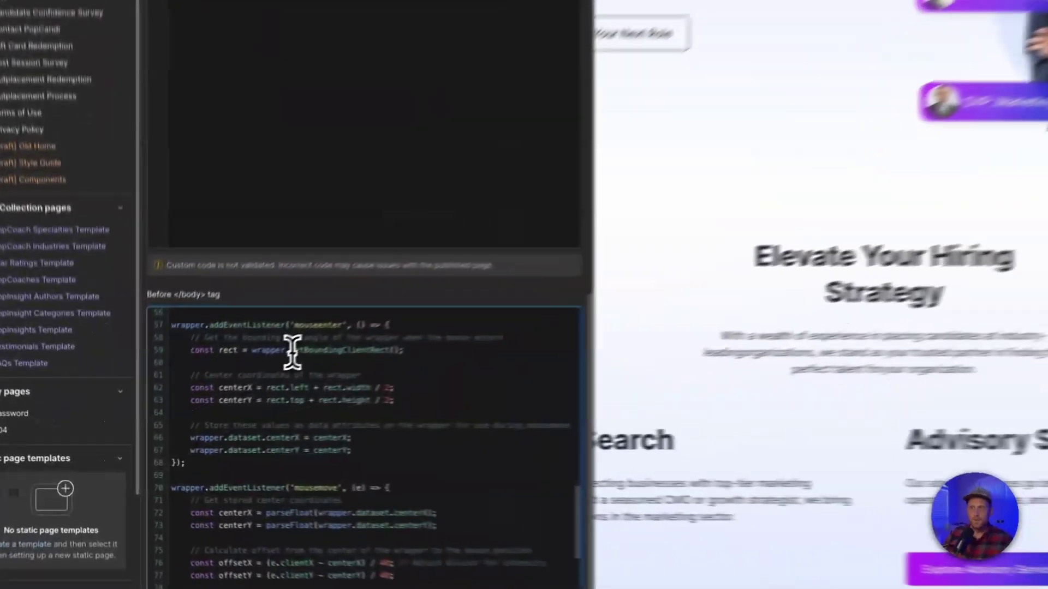
drag(211, 399, 274, 398)
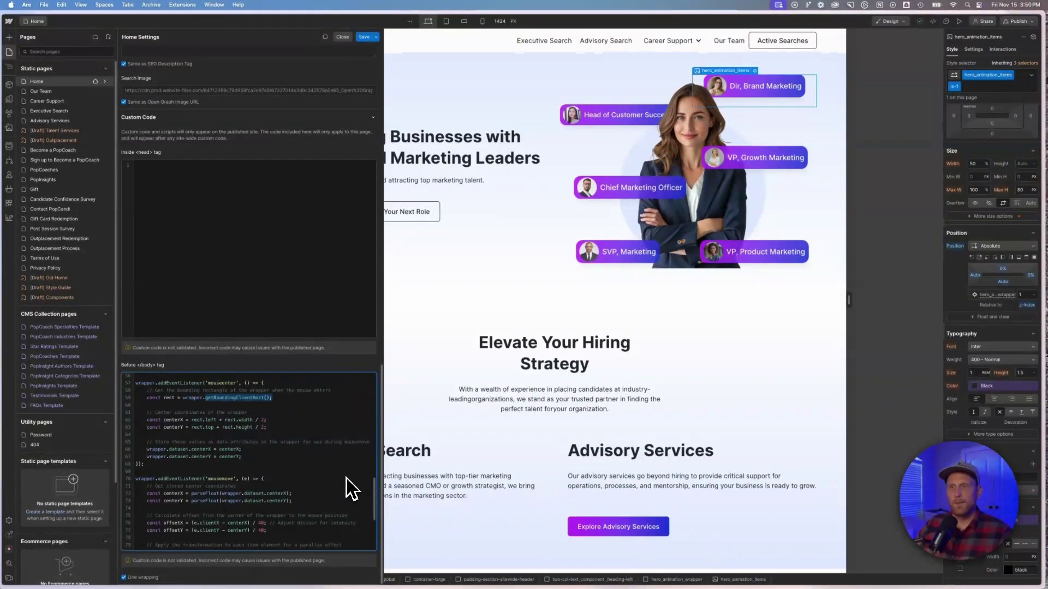
Examine how the script stores the center coordinates, offsets the items in the mousemove listener and resets them in the mouseleave listener
scroll(349, 488, down, 1)
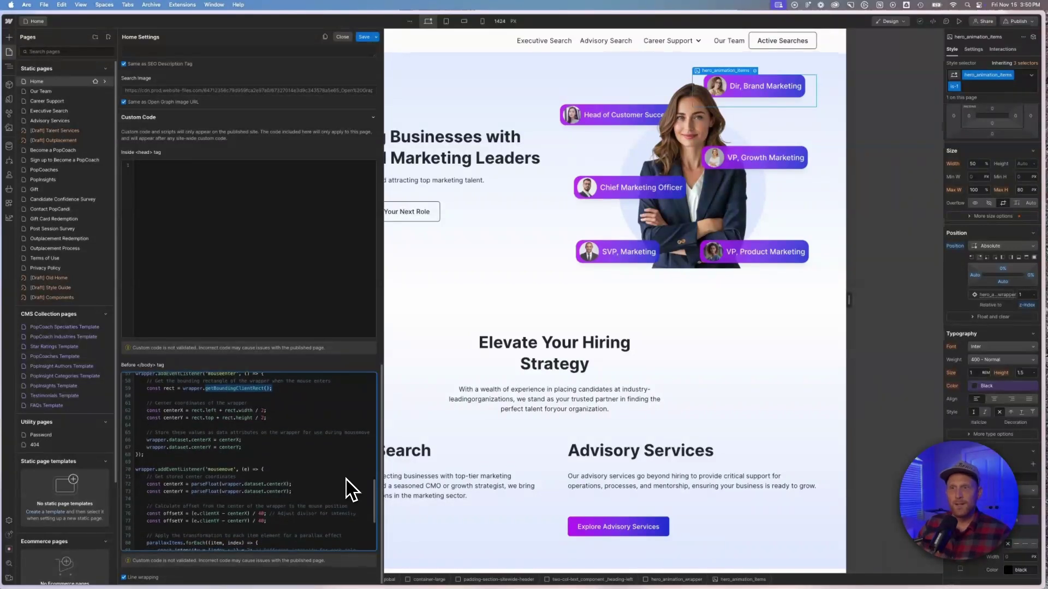
scroll(349, 488, down, 2)
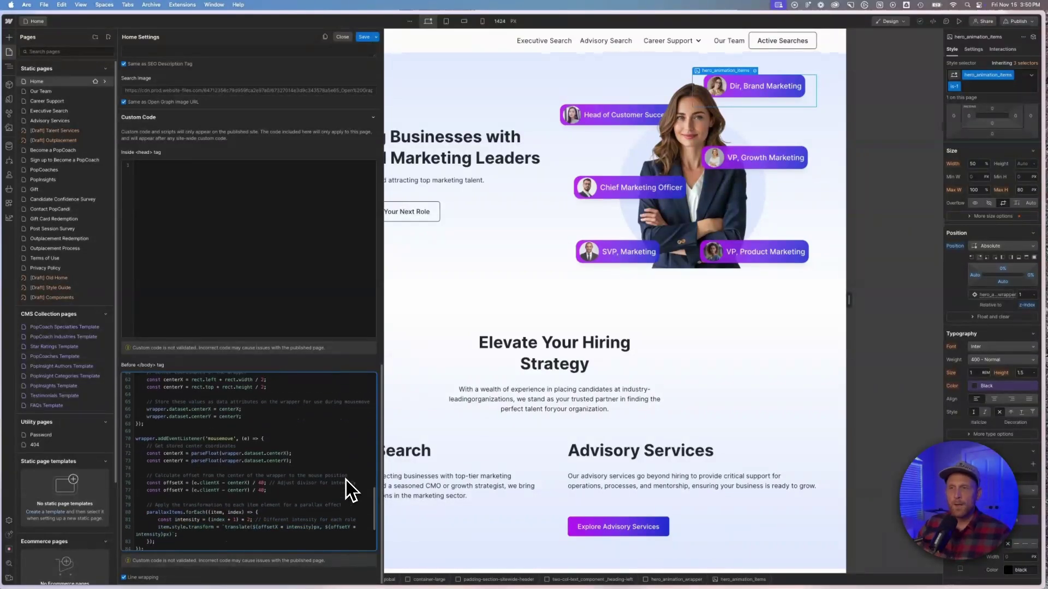
scroll(349, 488, up, 1)
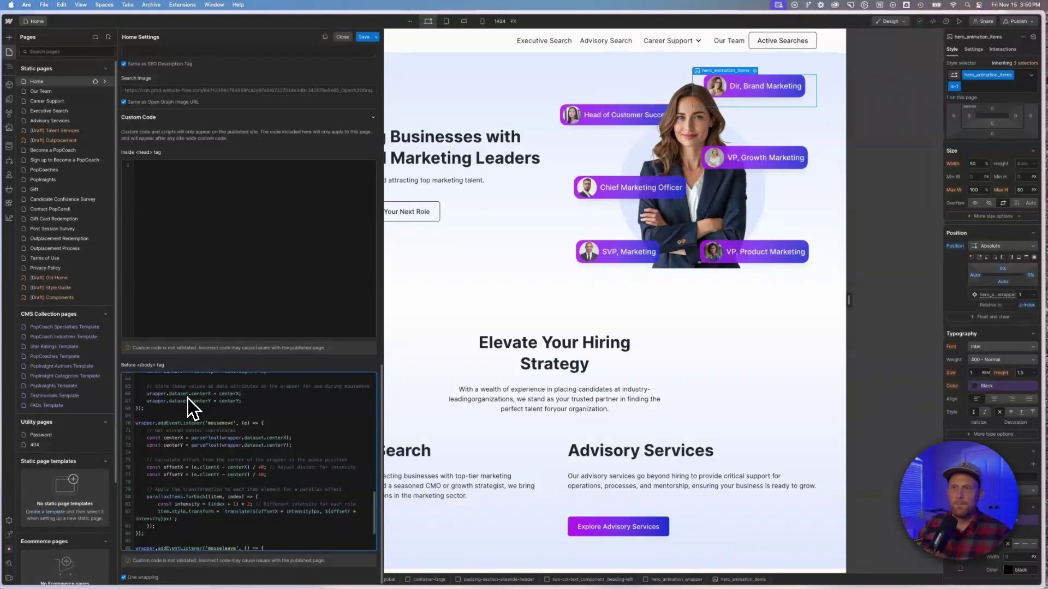
scroll(261, 489, down, 2)
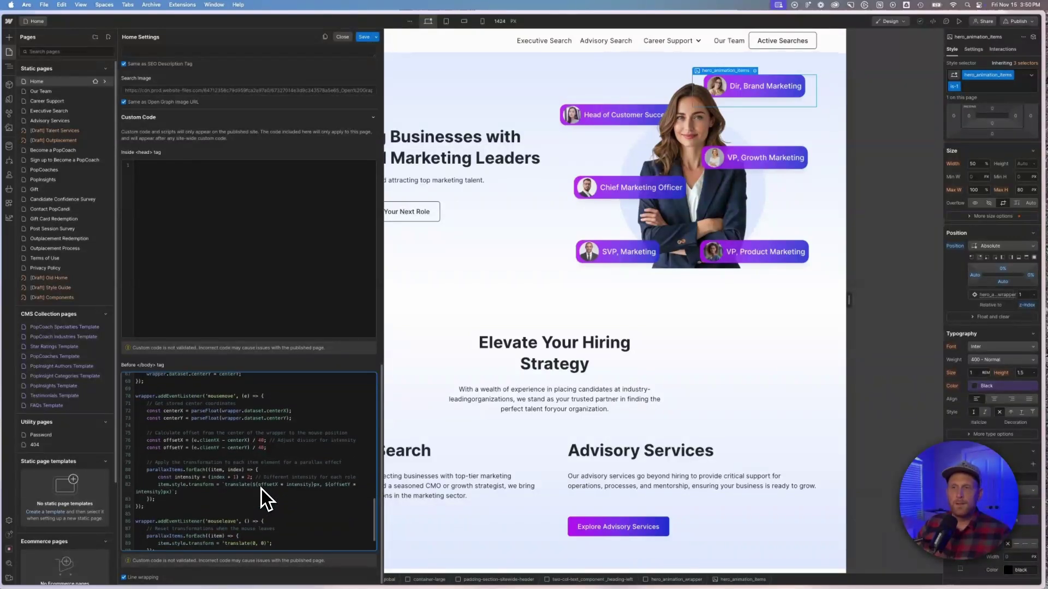
scroll(260, 488, up, 6)
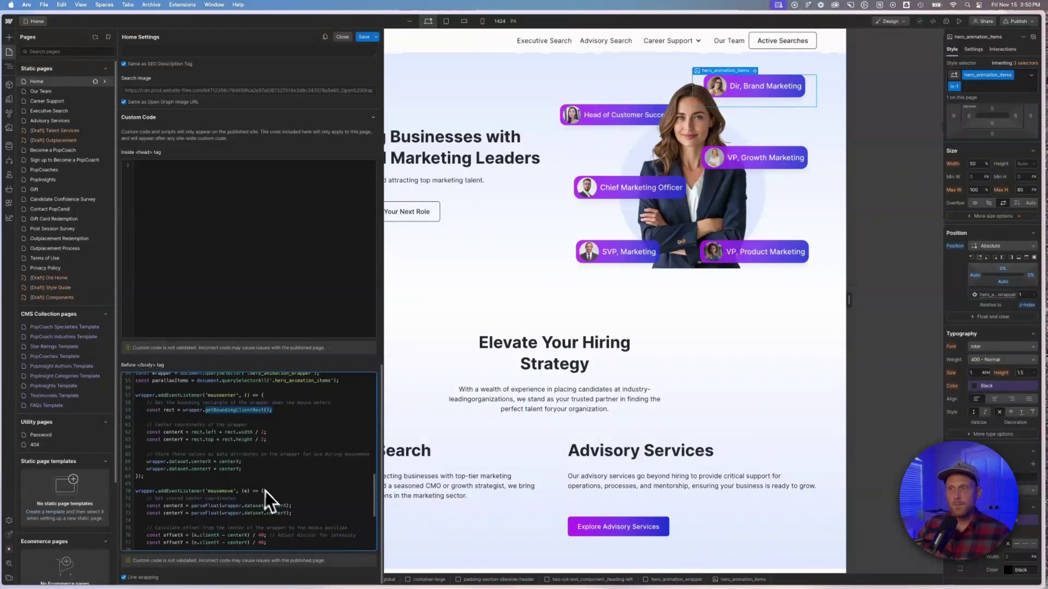
scroll(265, 491, down, 5)
scroll(270, 484, up, 1)
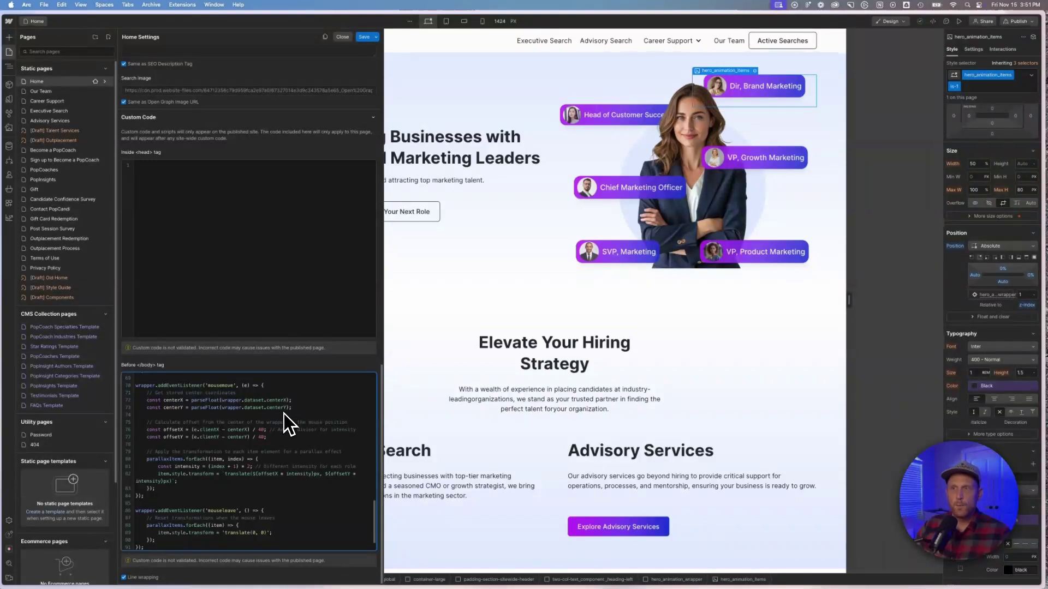
scroll(295, 431, down, 1)
scroll(303, 442, down, 1)
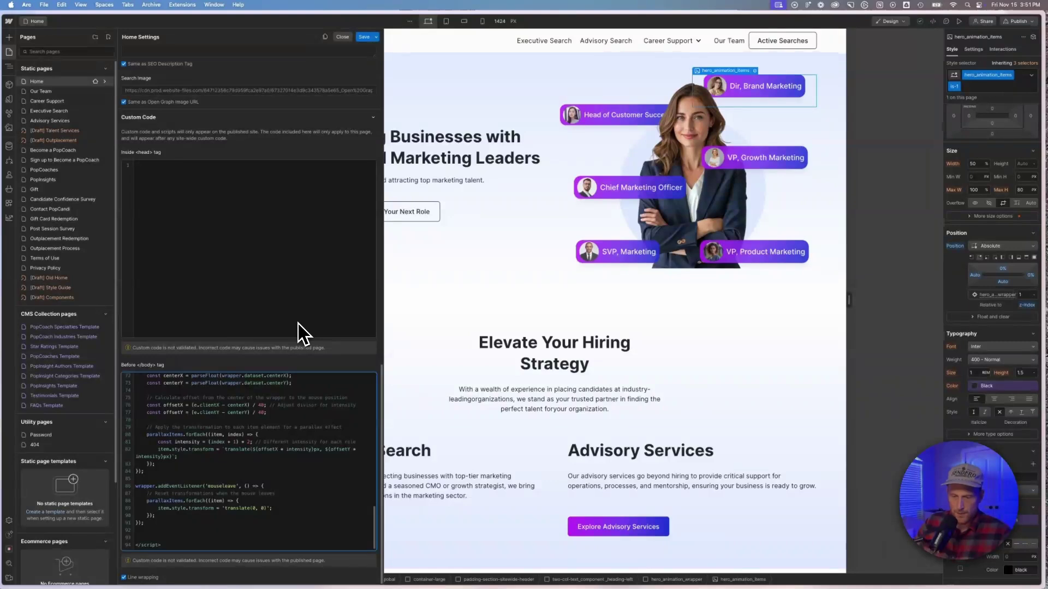
Check the label movement on the published popcandi page and highlight the script's const intensity = (index + 1) * 2 line
key(ctrl+Tab)
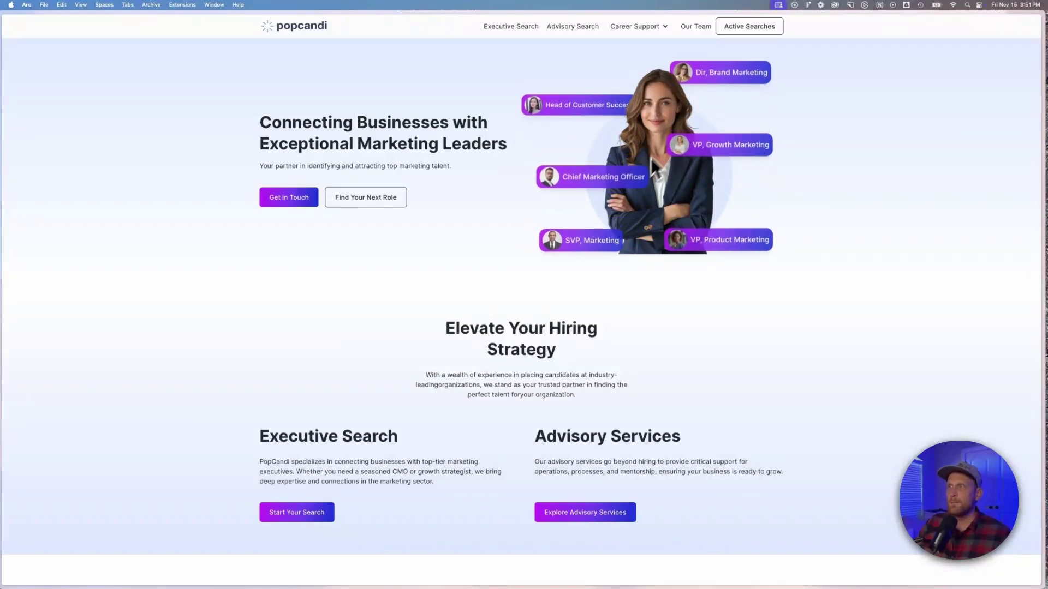
key(ctrl+Tab)
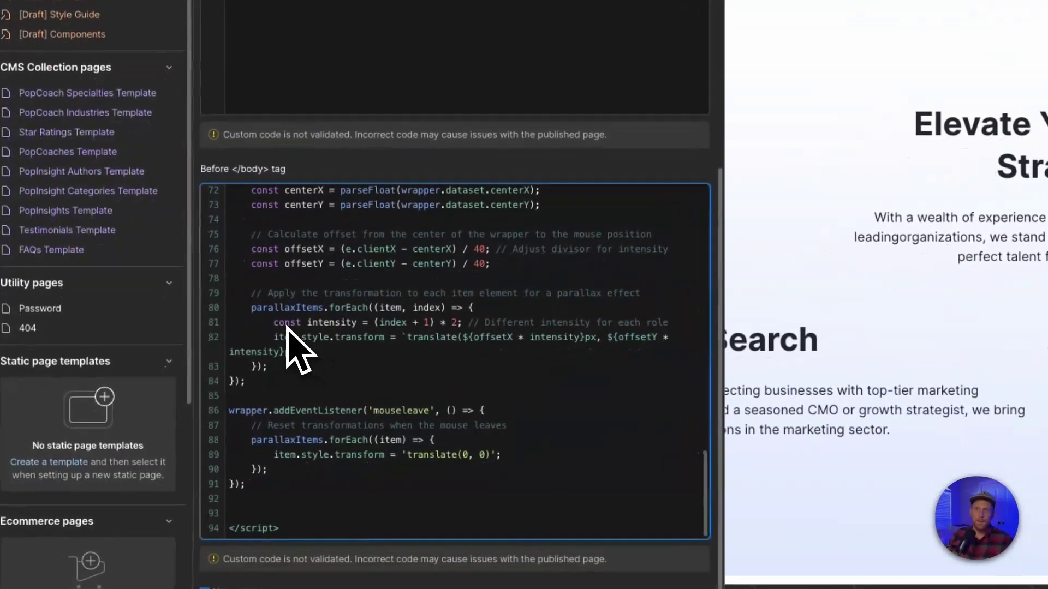
drag(286, 326, 468, 325)
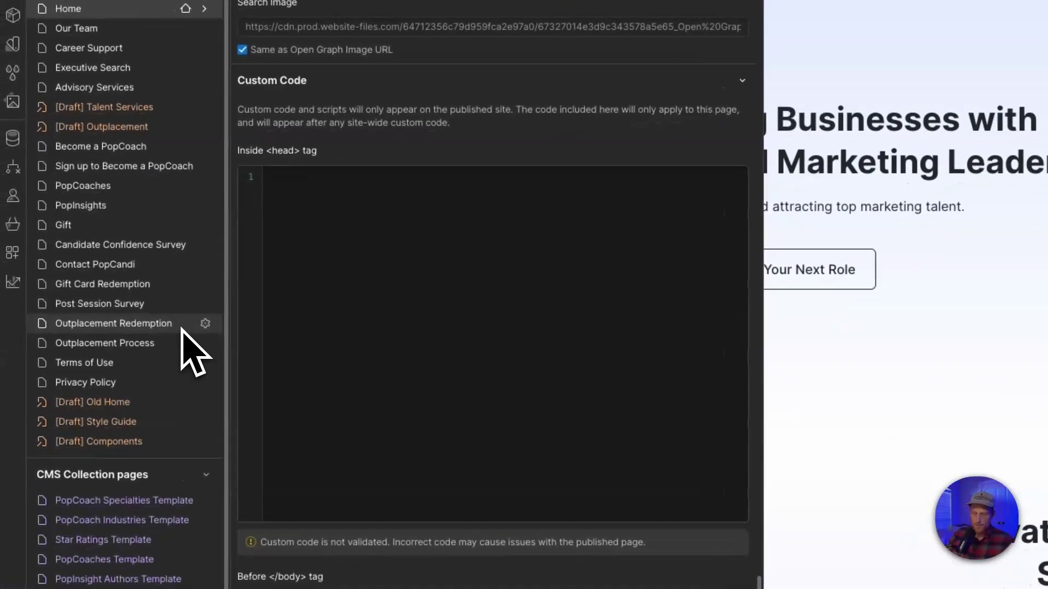
View the published popcandi hero again, return to the Webflow Designer and close the Home page settings
key(super+Tab)
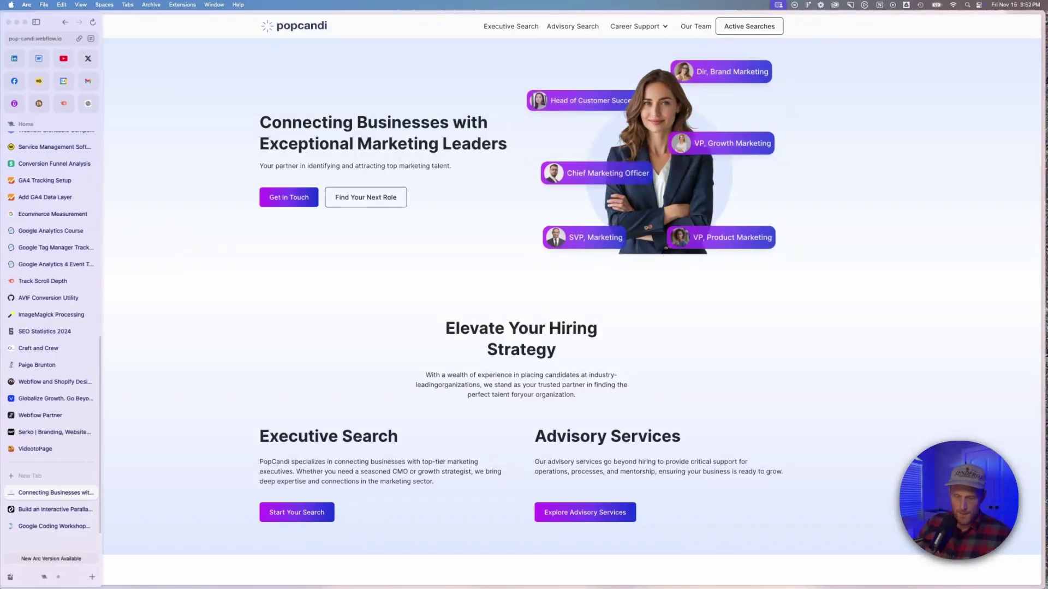
key(ctrl+Tab)
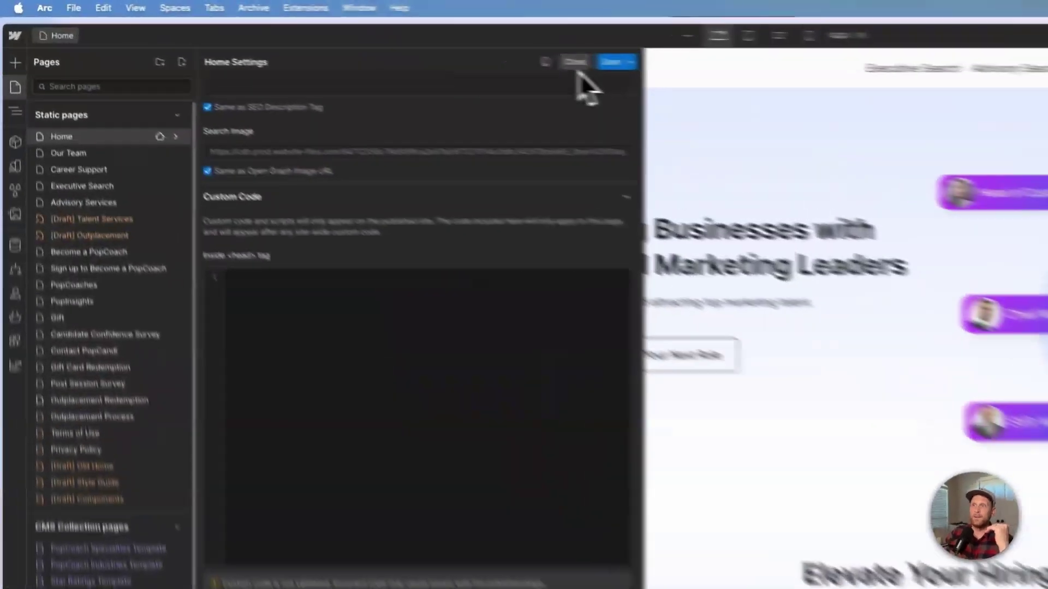
click(342, 36)
click(355, 410)
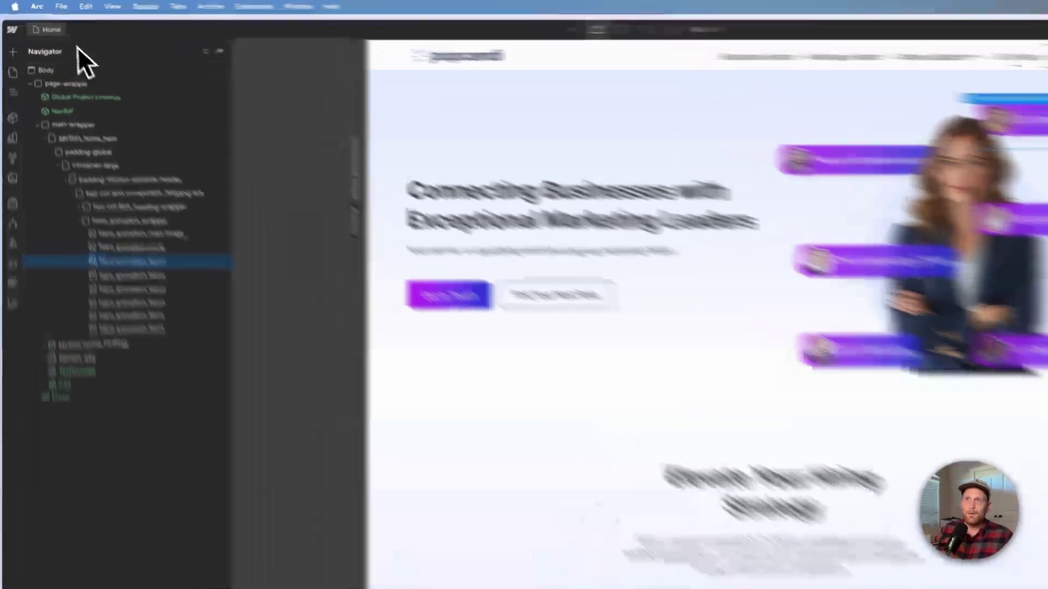
Reopen the Home page settings and go to the mousemove and mouseleave code in the before-body custom code
click(41, 22)
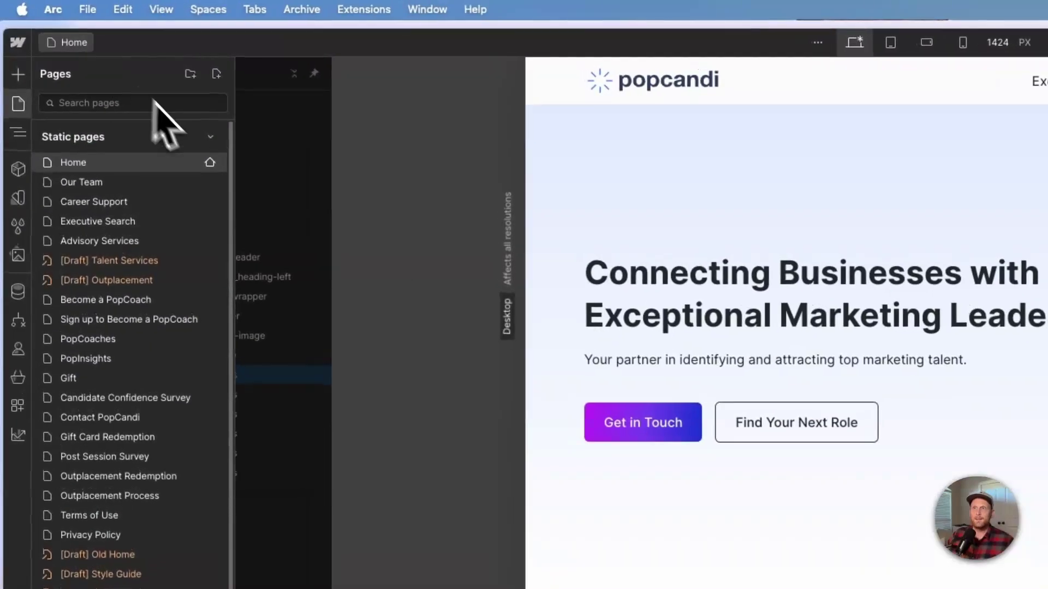
click(212, 162)
scroll(586, 545, down, 10)
scroll(595, 546, down, 15)
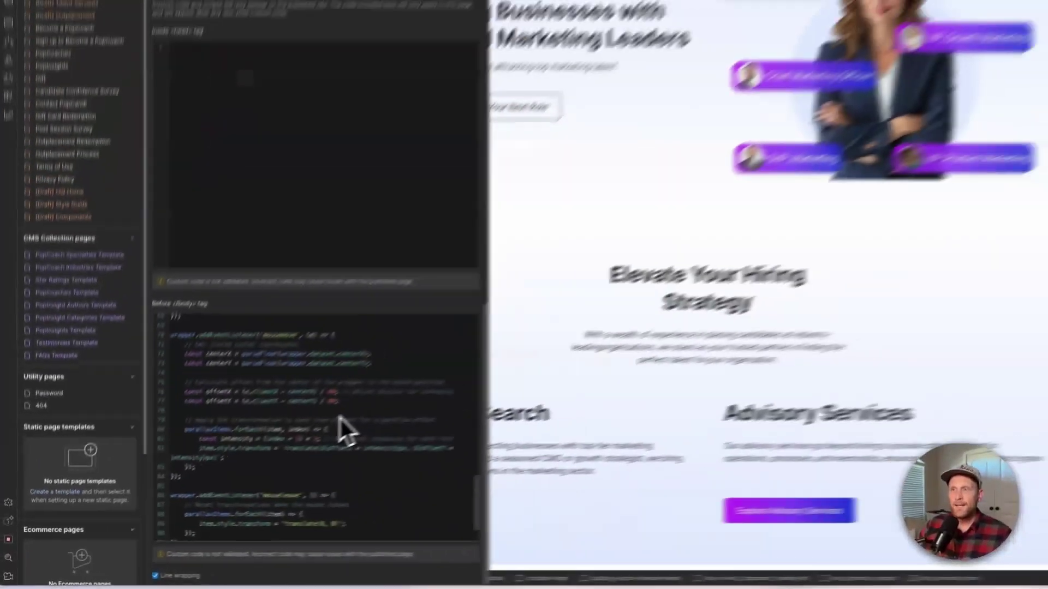
Highlight item.style.transform on line 82 of the before-body code and place the cursor in its translate expression
scroll(340, 418, down, 2)
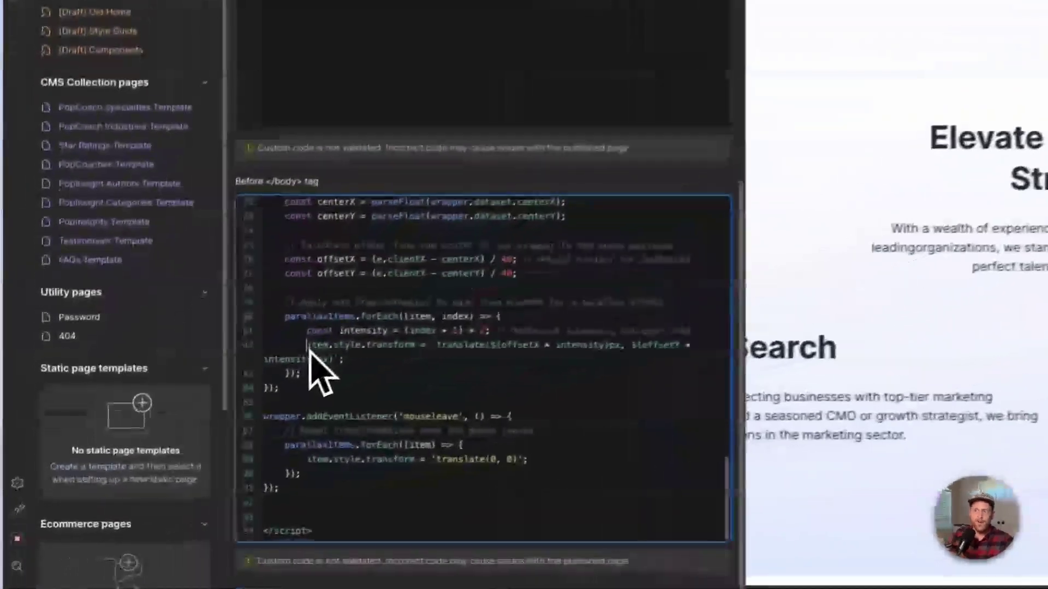
drag(159, 450, 193, 452)
drag(387, 340, 429, 343)
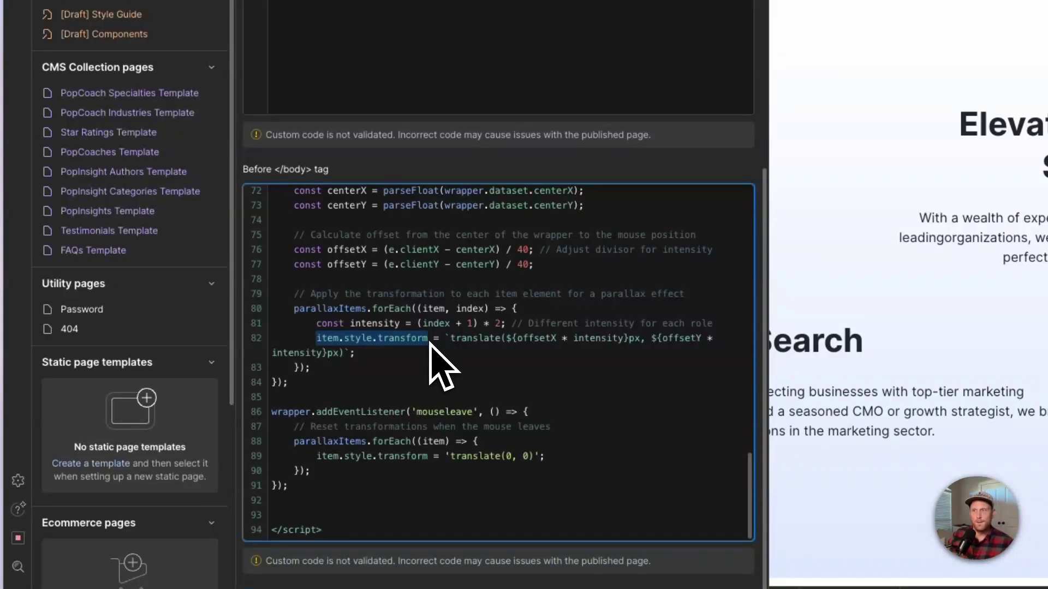
click(539, 341)
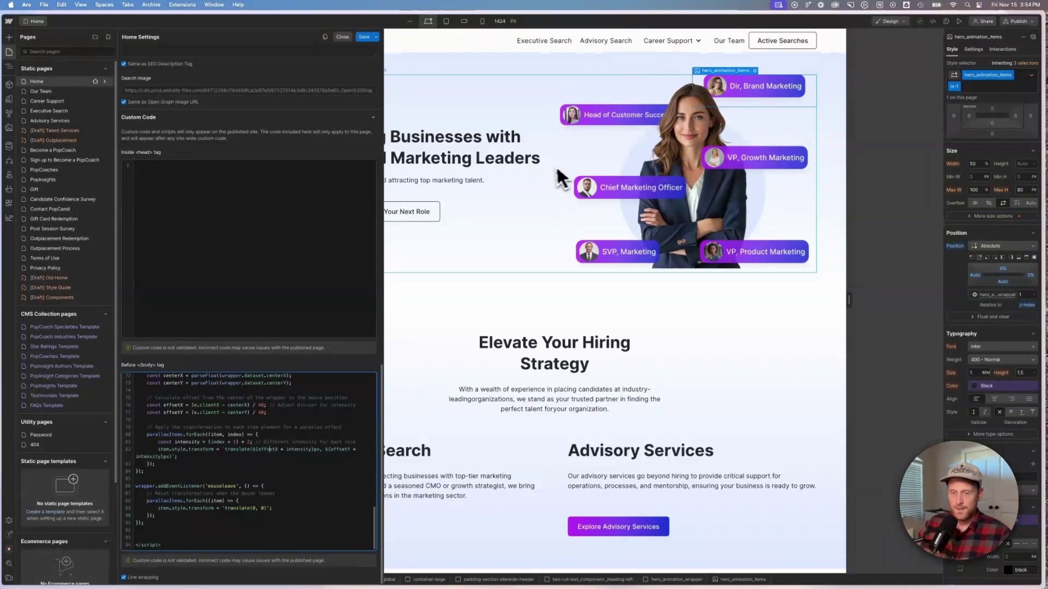
Compare the label movement on the published popcandi page with the mousemove and mouseleave code in the Designer
key(ctrl+Tab)
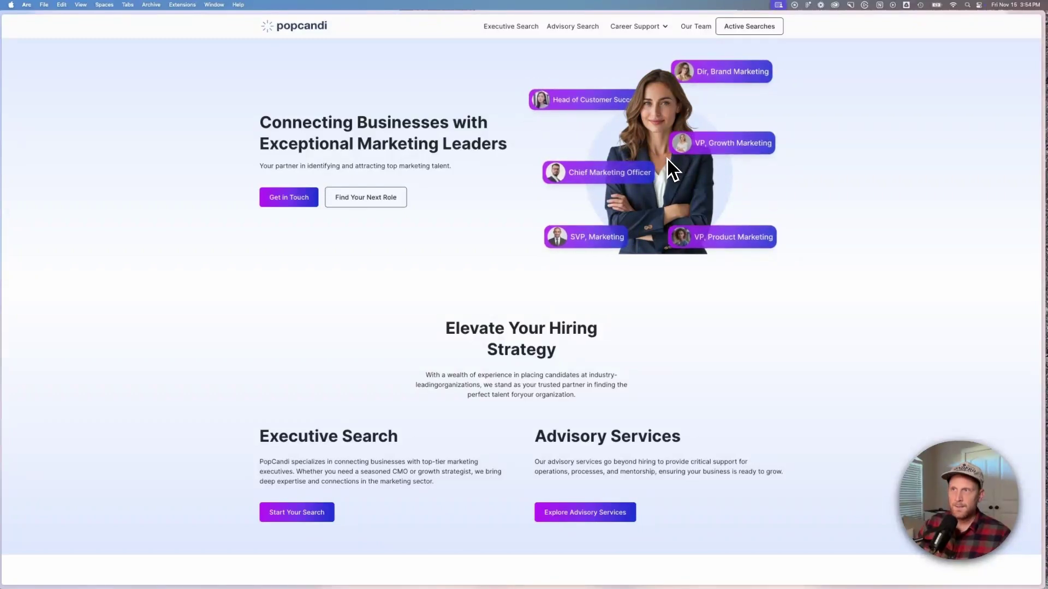
key(ctrl+Tab)
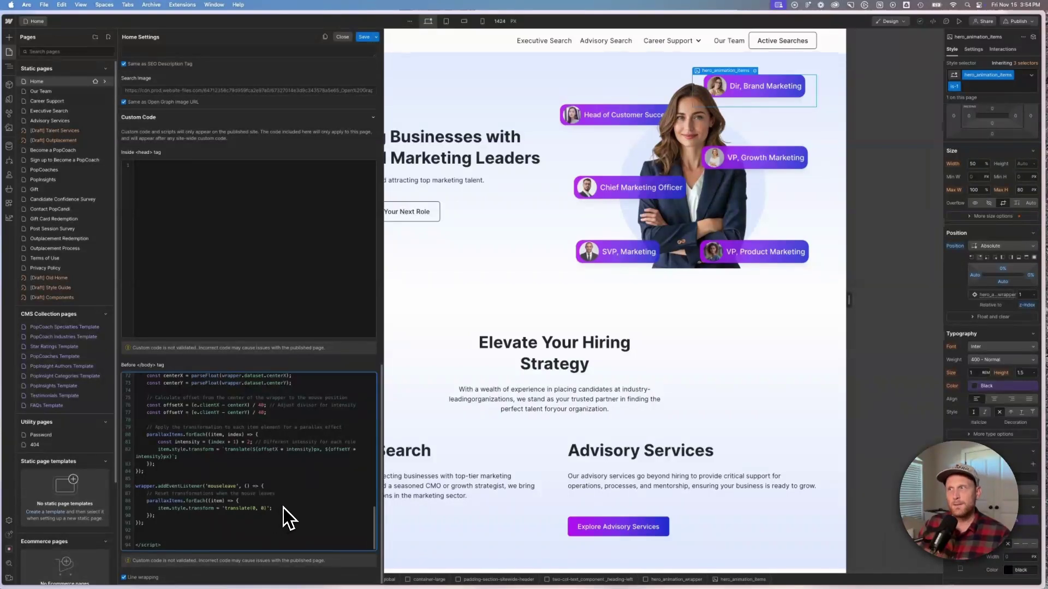
key(ctrl+Tab)
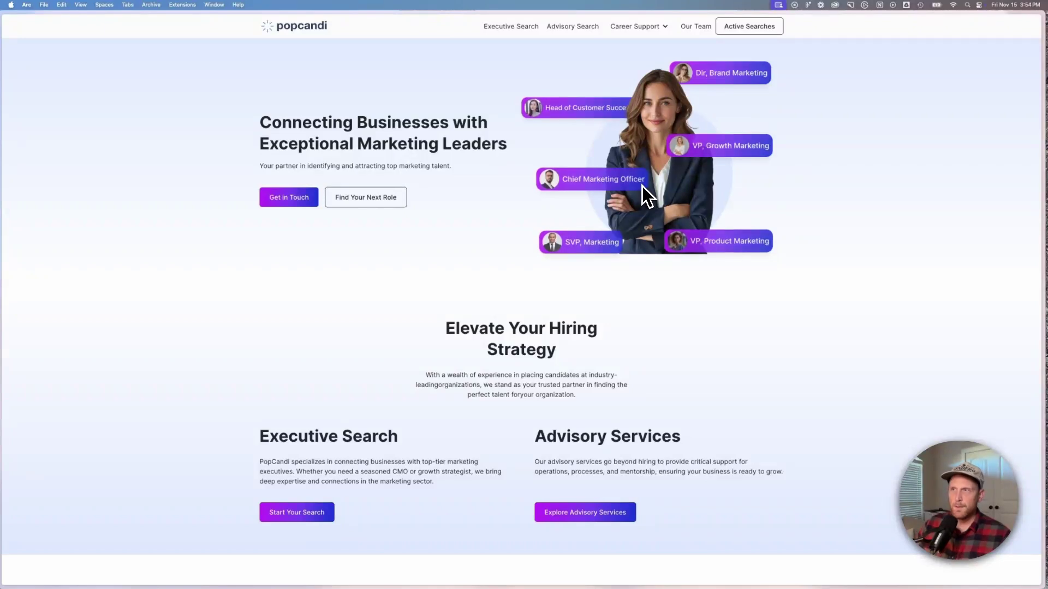
key(ctrl+Tab)
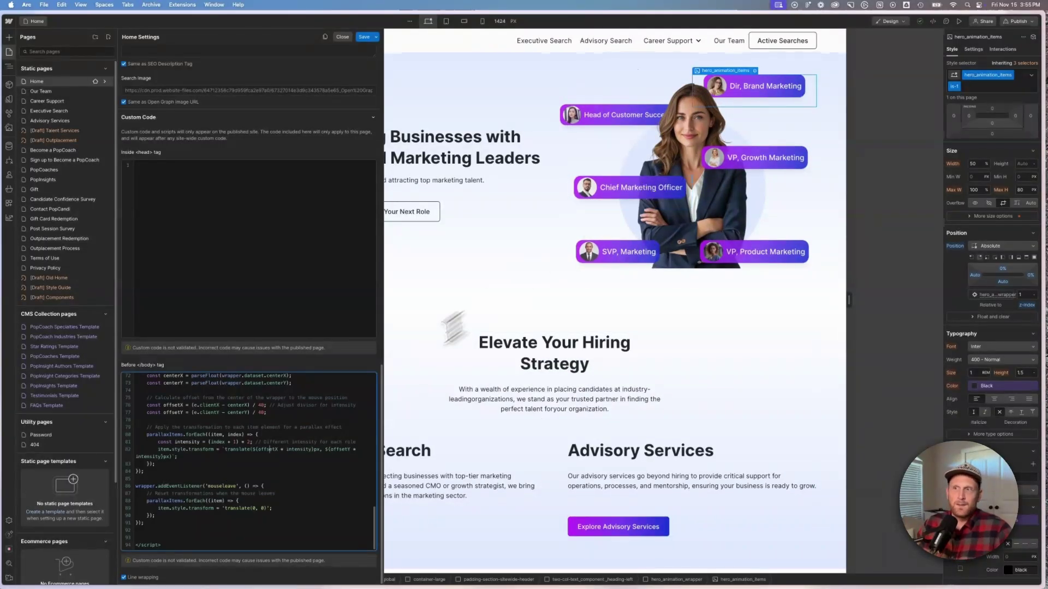
Review the parallax script back up to its start and place the cursor in the parallaxItems querySelectorAll line
scroll(287, 433, up, 2)
scroll(288, 433, up, 20)
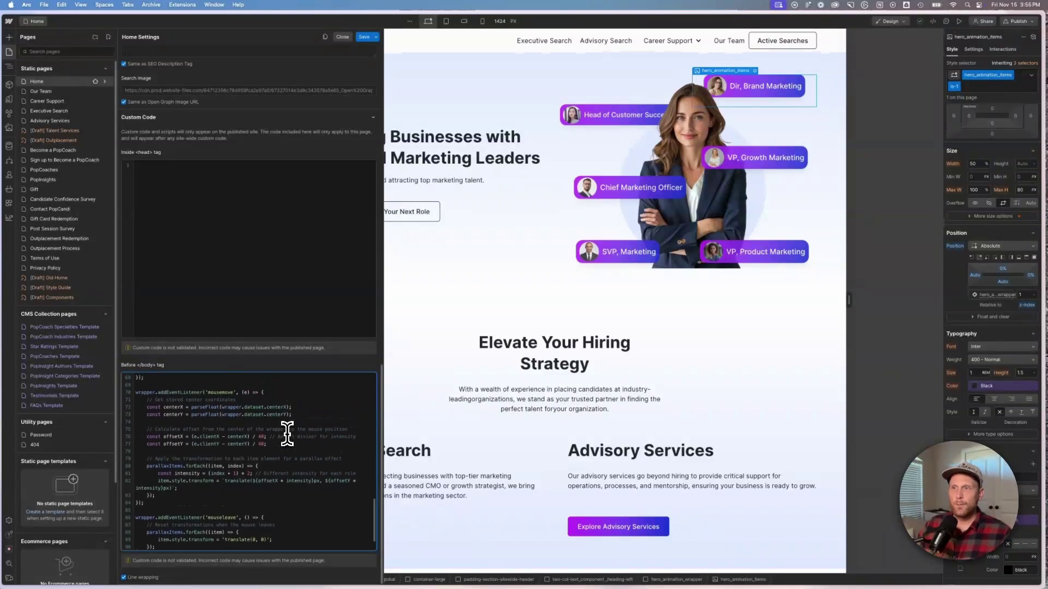
scroll(287, 433, down, 13)
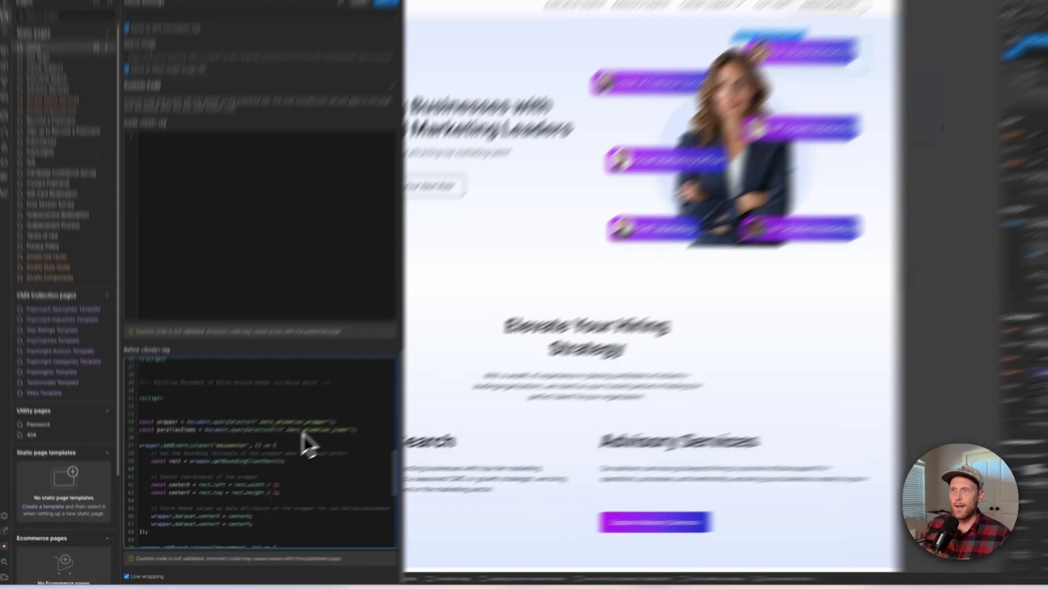
click(276, 440)
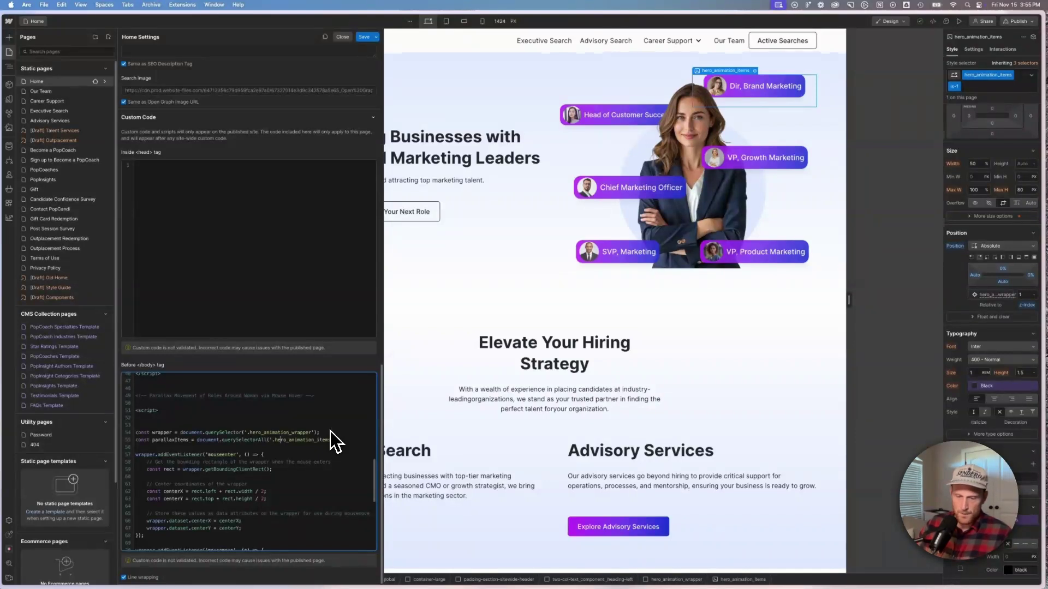
Switch to the parallax blog post and skim its JavaScript steps, code walkthrough and intensity control sections
key(super+Tab)
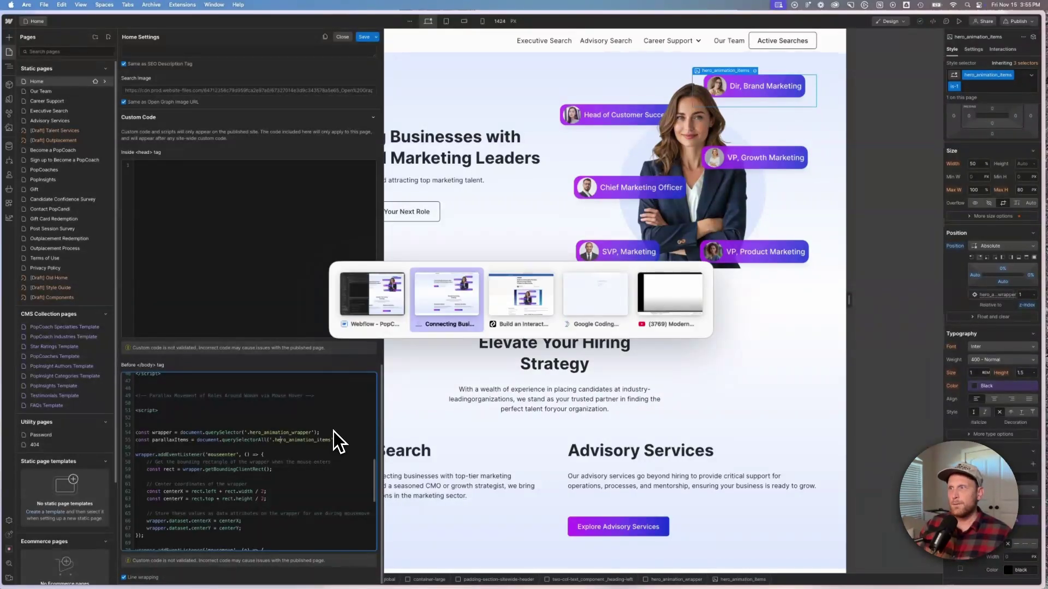
key(ctrl+Tab)
scroll(589, 450, down, 10)
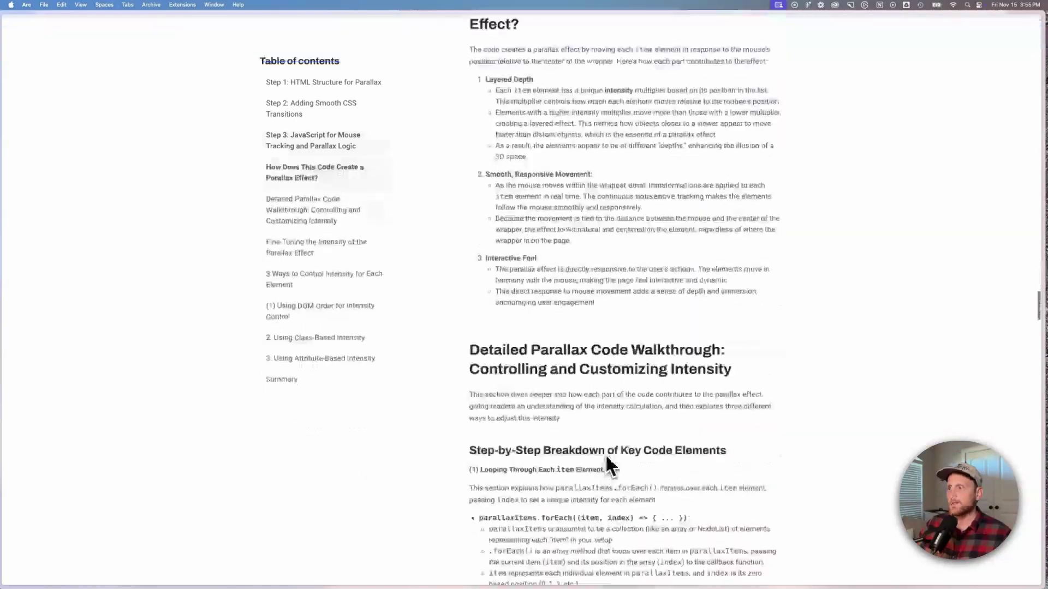
scroll(607, 458, down, 20)
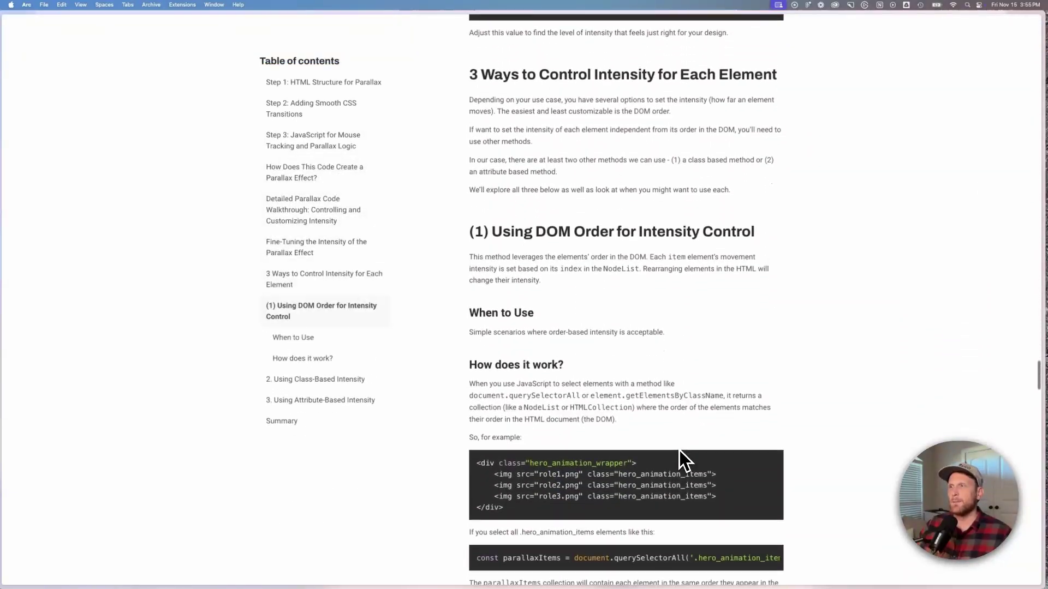
scroll(680, 452, down, 5)
scroll(680, 450, up, 5)
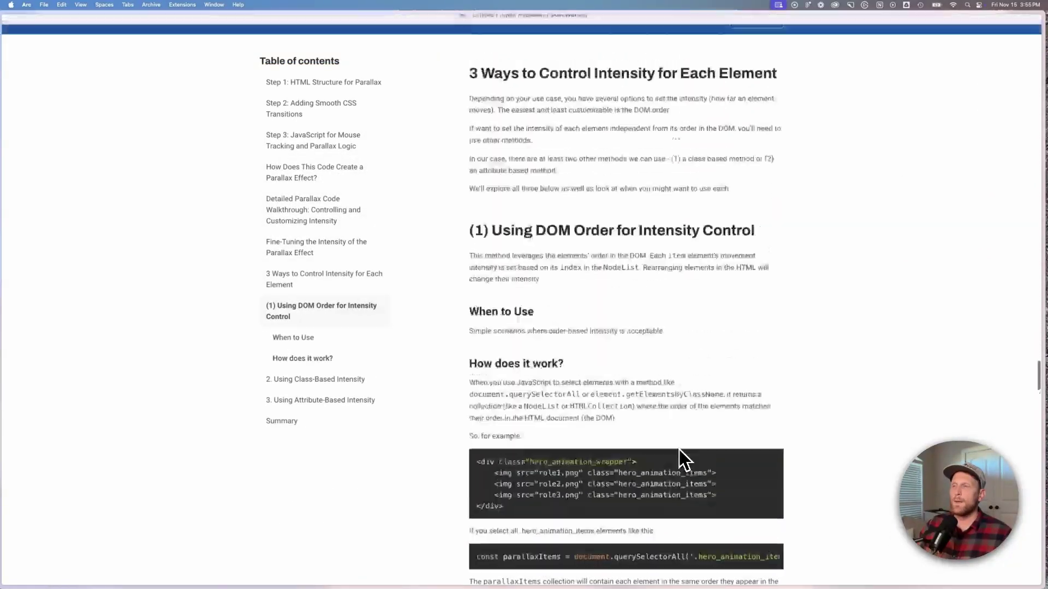
scroll(680, 450, up, 20)
scroll(694, 444, down, 10)
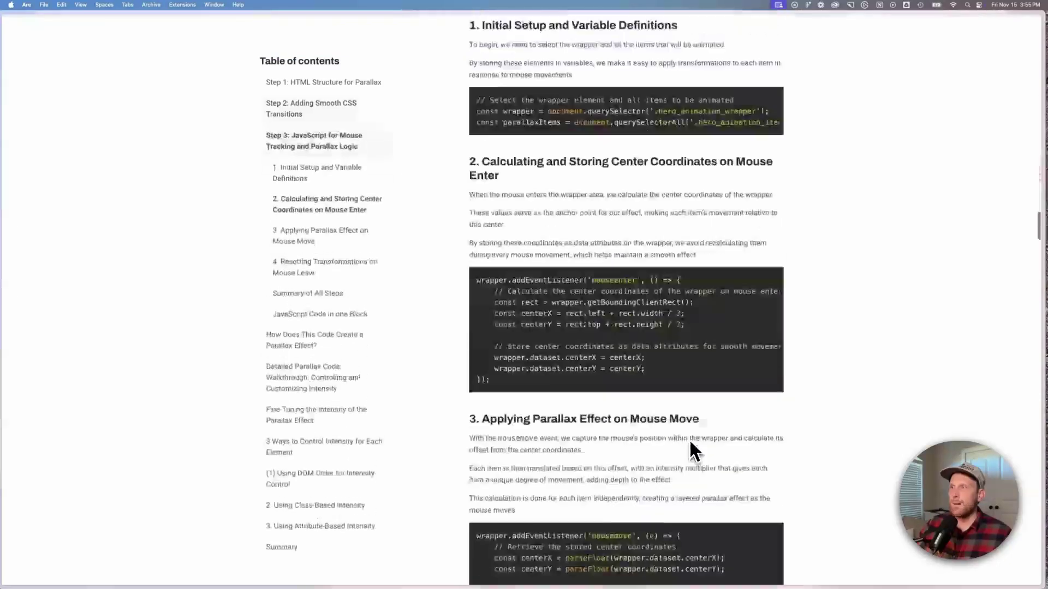
scroll(692, 449, down, 20)
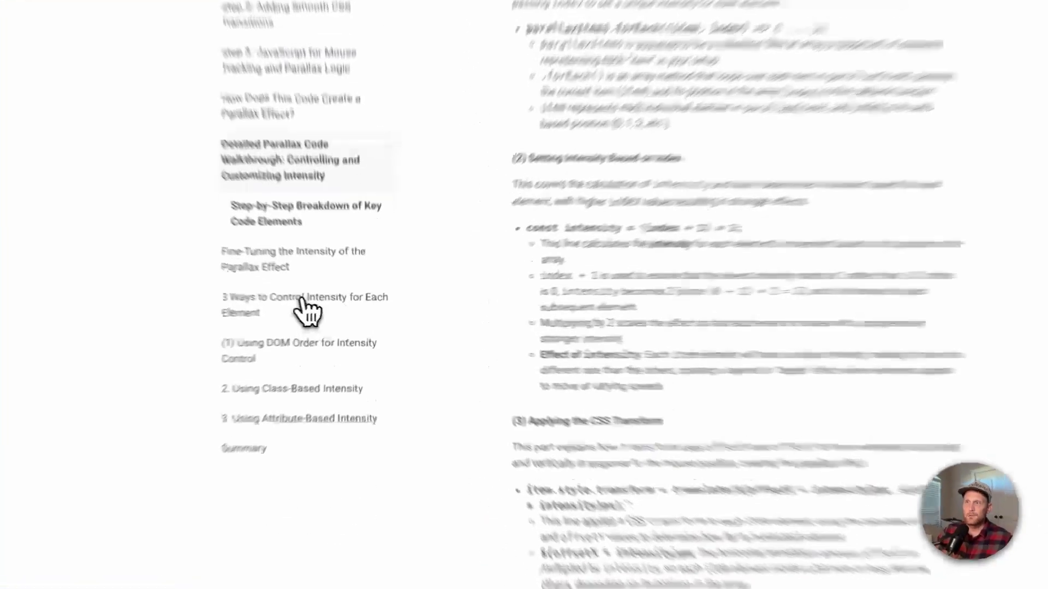
Go to the post's section on three ways to control intensity and read how the DOM order method works
click(326, 314)
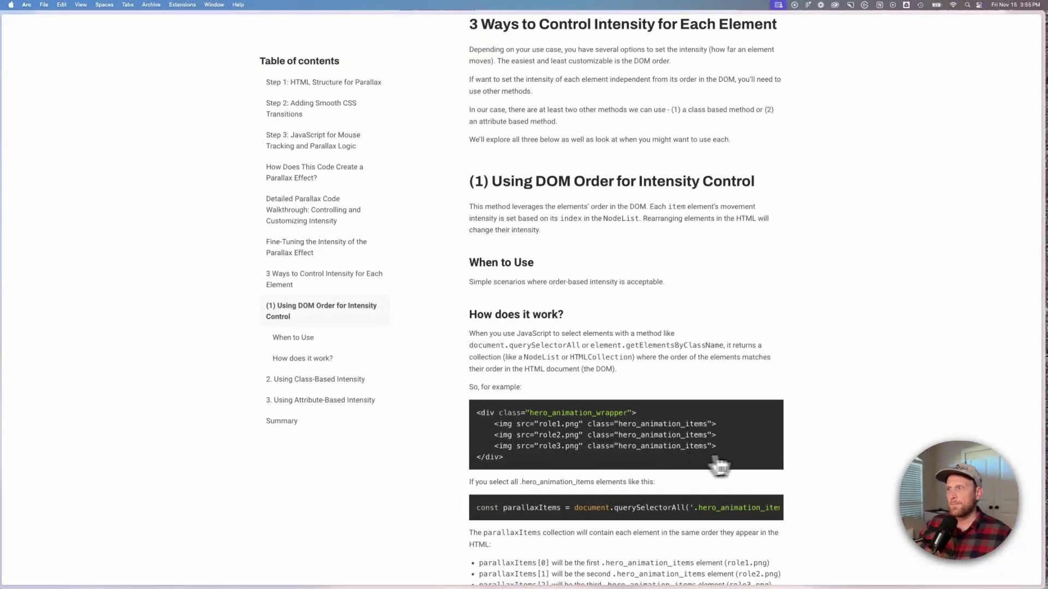
scroll(800, 456, down, 3)
scroll(802, 455, down, 2)
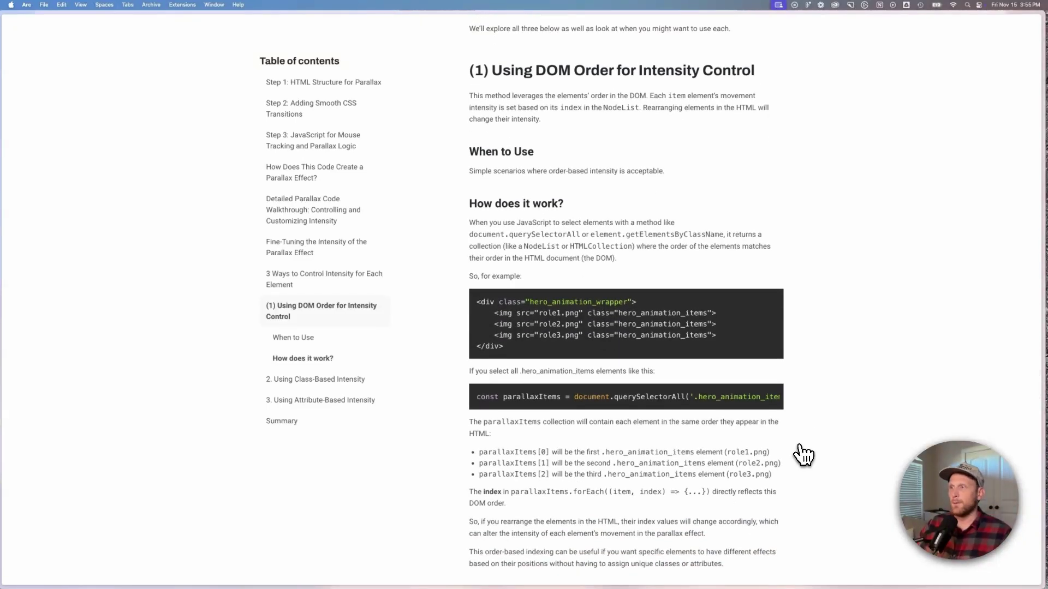
scroll(803, 455, down, 6)
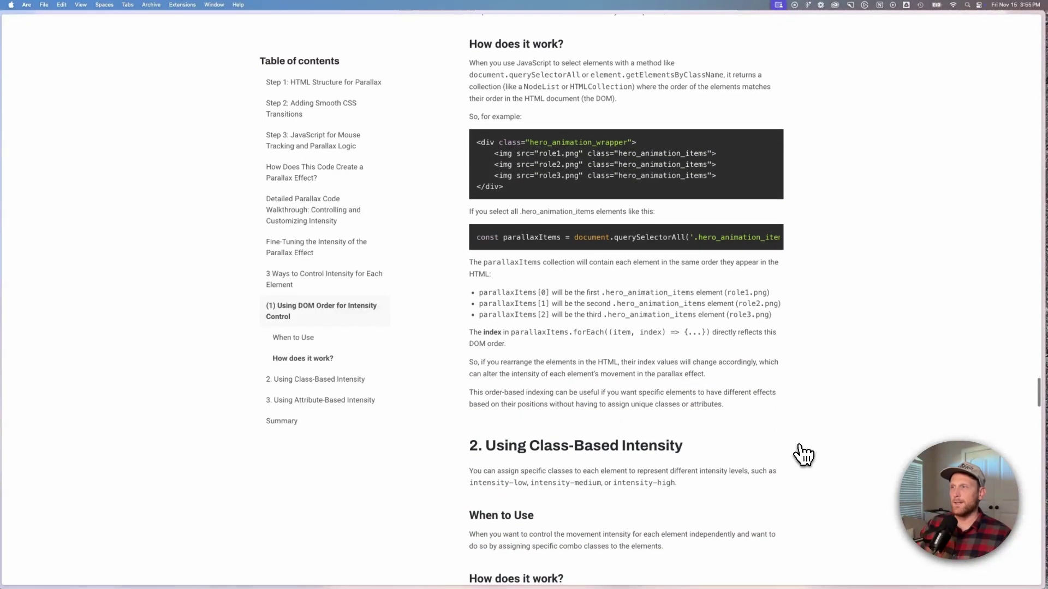
Read the blog post's Using Class-Based Intensity section, including its example HTML and JavaScript
scroll(802, 456, down, 8)
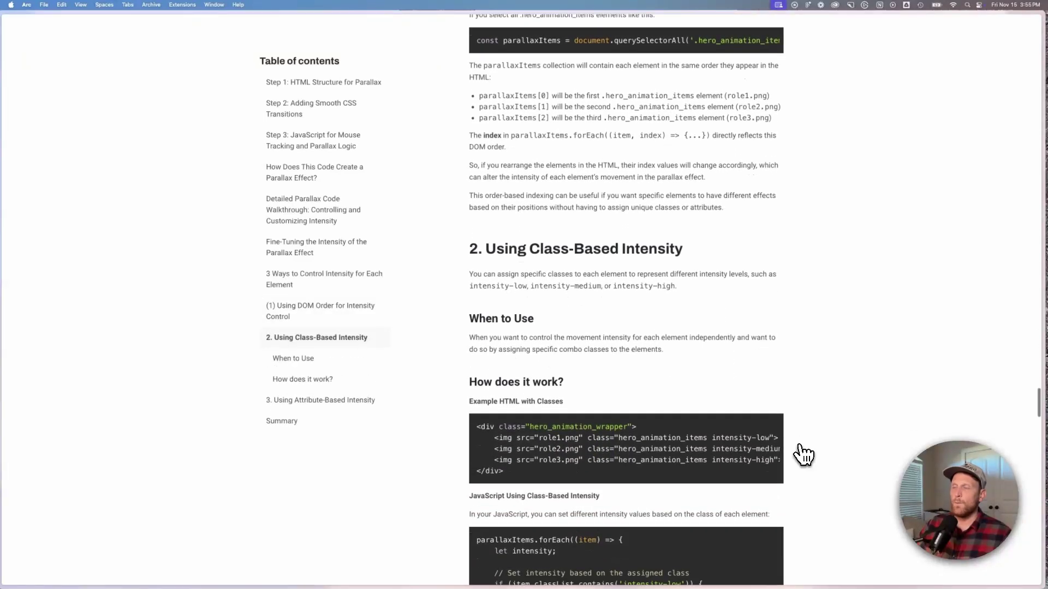
scroll(802, 456, down, 6)
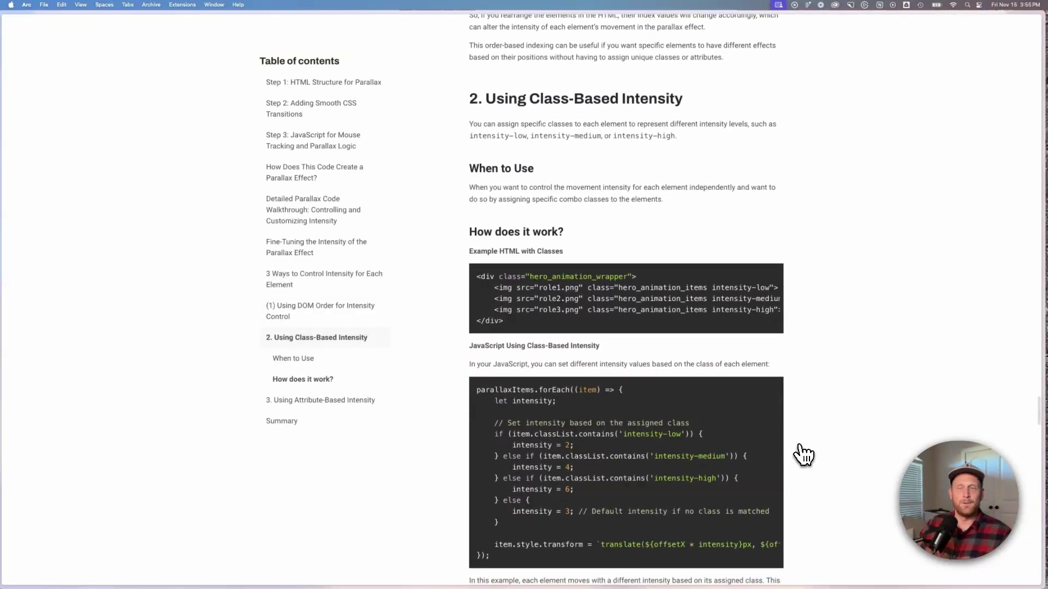
scroll(804, 456, down, 1)
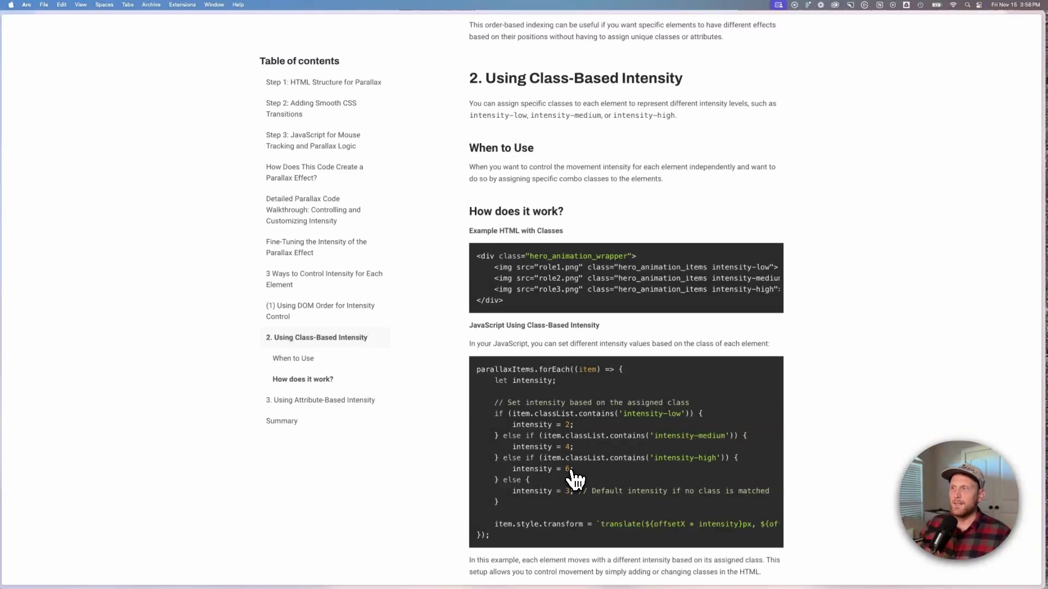
Read the Using Attribute-Based Intensity section and reveal the data-intensity values in its example HTML
scroll(644, 497, down, 7)
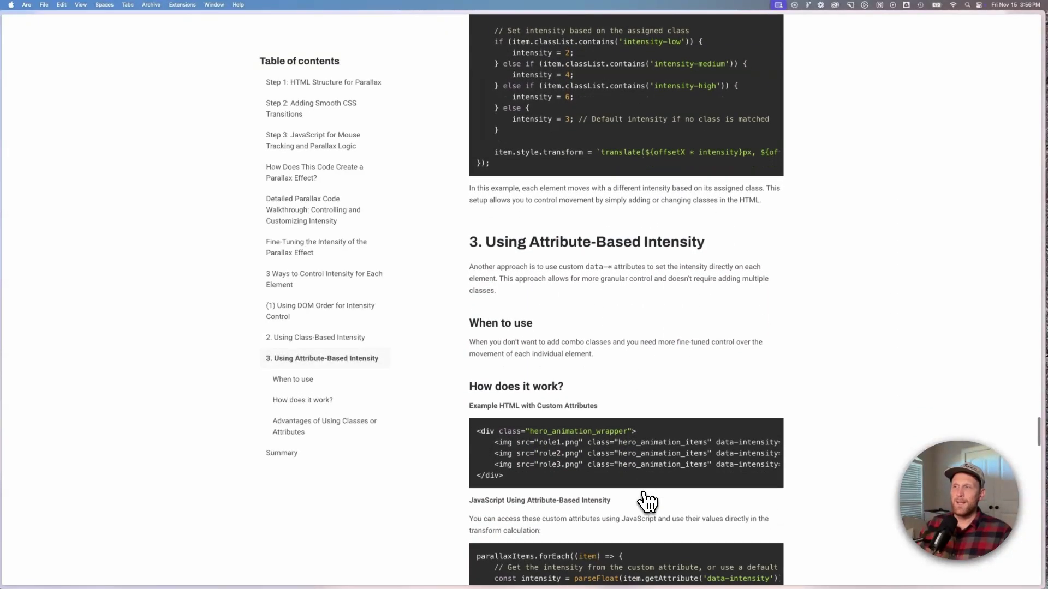
scroll(646, 500, down, 3)
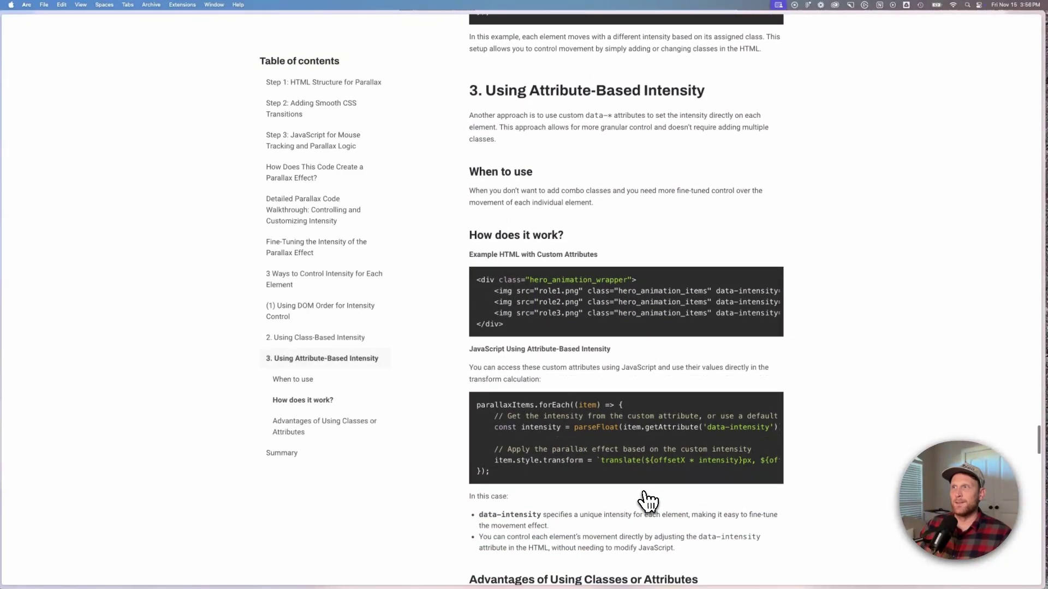
scroll(645, 500, down, 1)
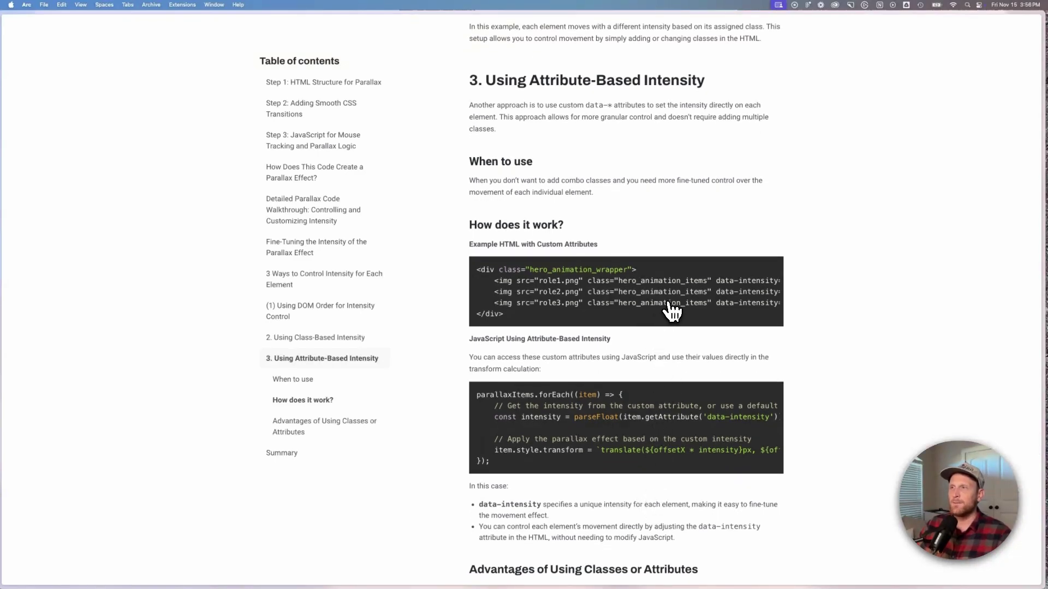
scroll(667, 312, right, 3)
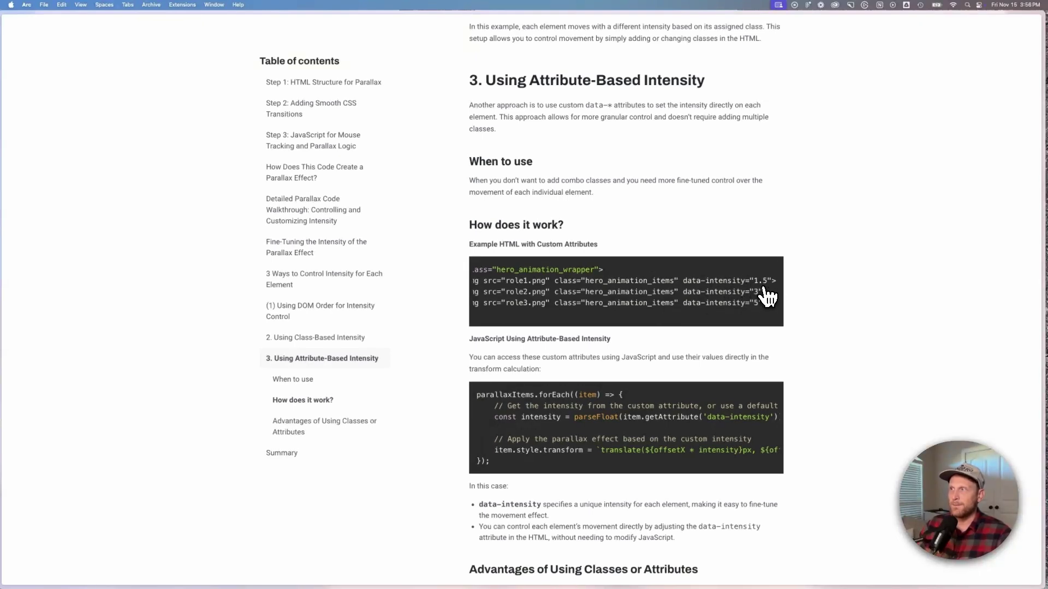
Return to the Webflow Designer and start a new custom attribute on the VP, Growth Marketing image
key(ctrl+Tab)
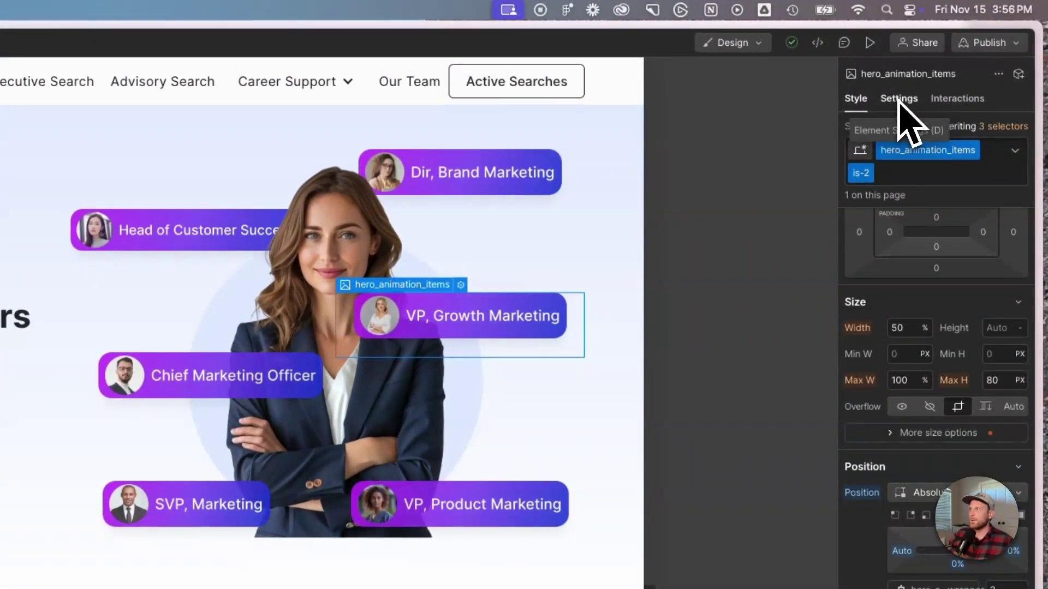
click(898, 101)
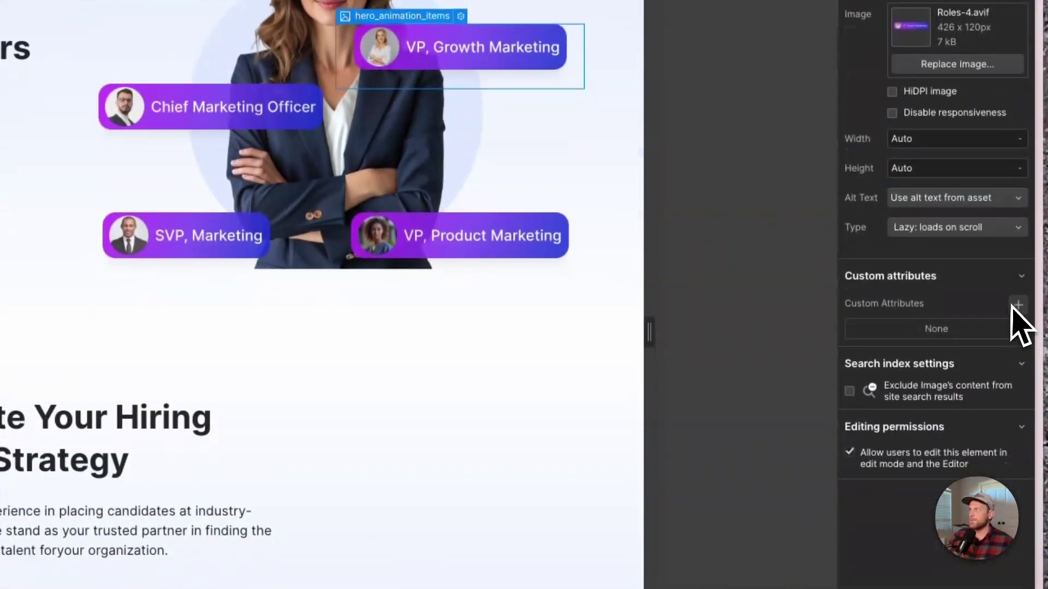
click(1018, 573)
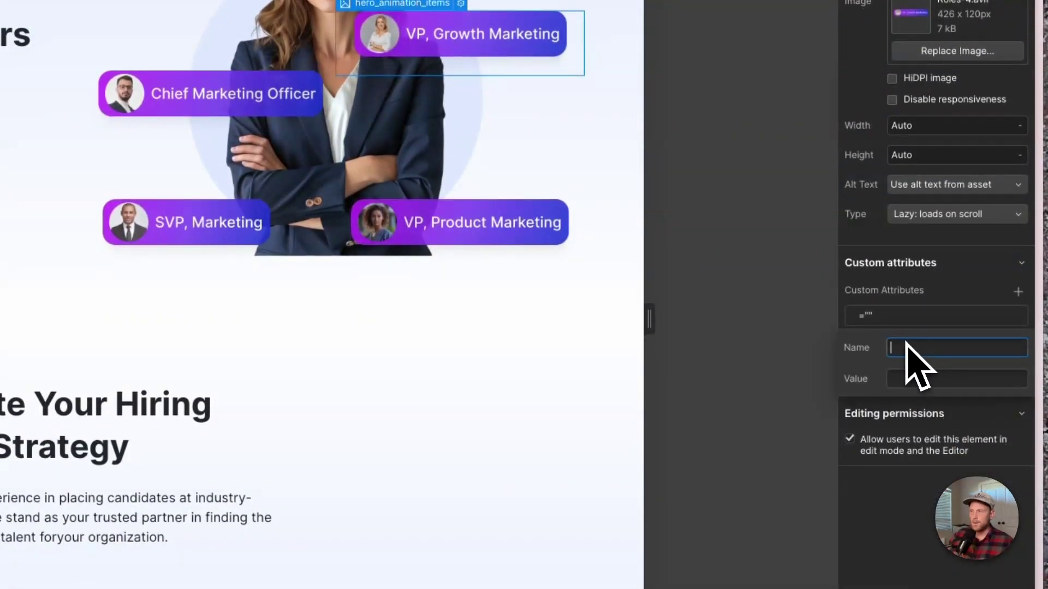
Name the image's custom attribute data-intensity, as in the blog post's example HTML, and set its value to 10
key(ctrl+Tab)
scroll(906, 362, down, 2)
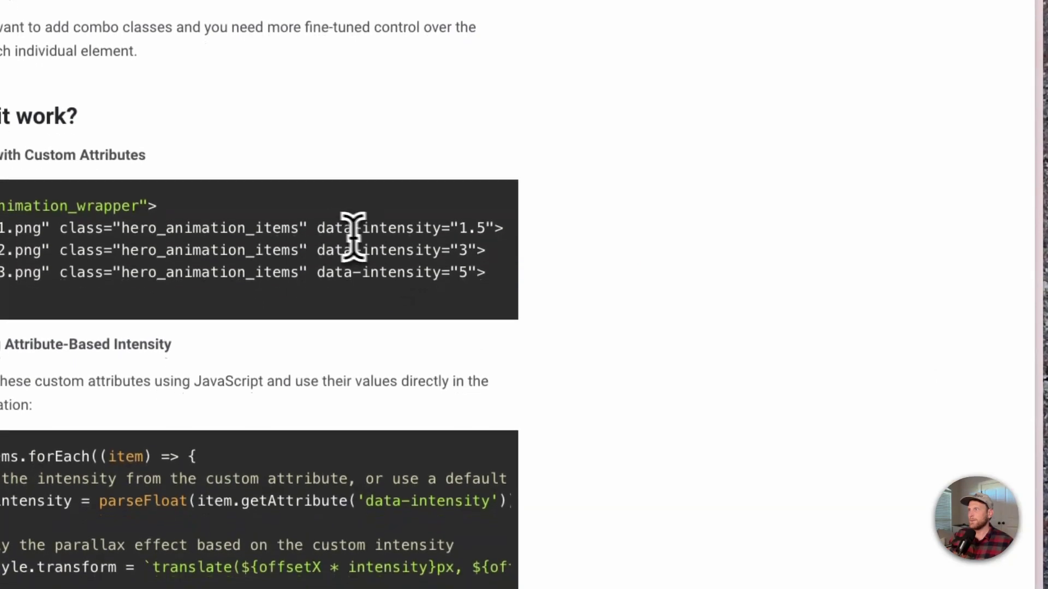
drag(317, 226, 437, 225)
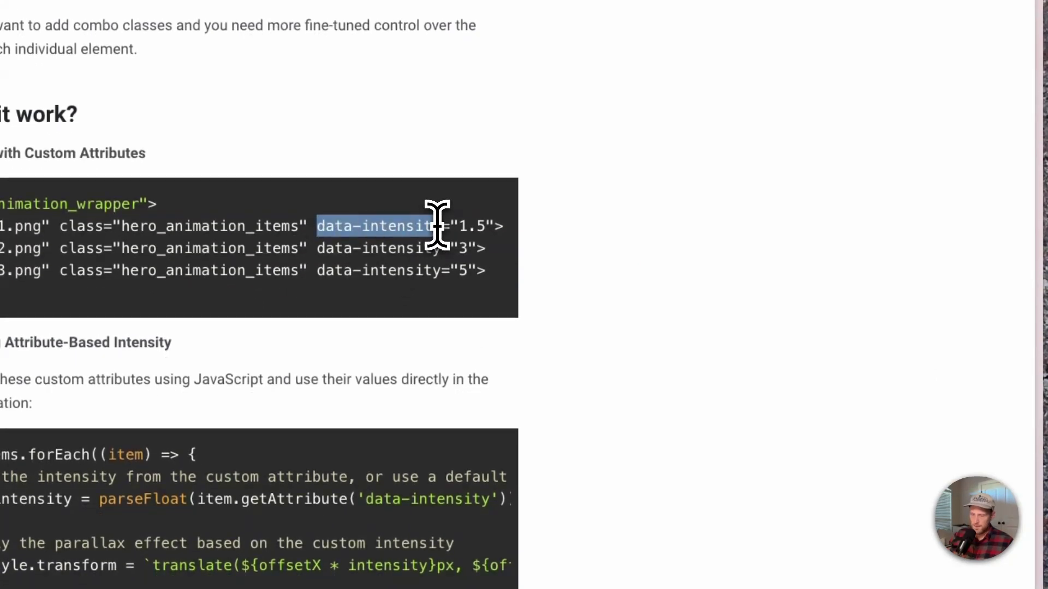
key(ctrl+Tab)
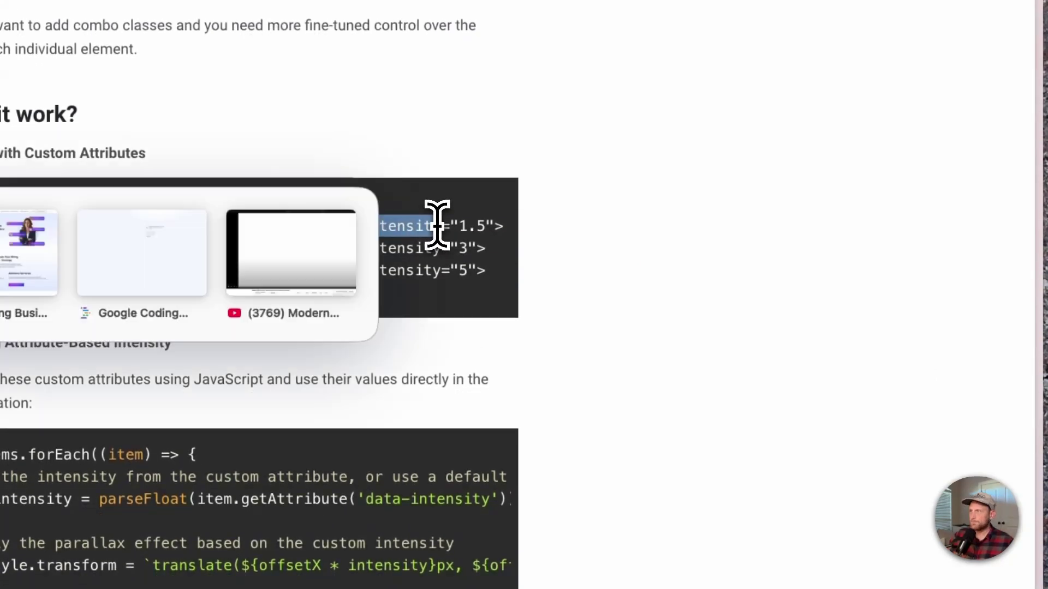
text(data-intensity)
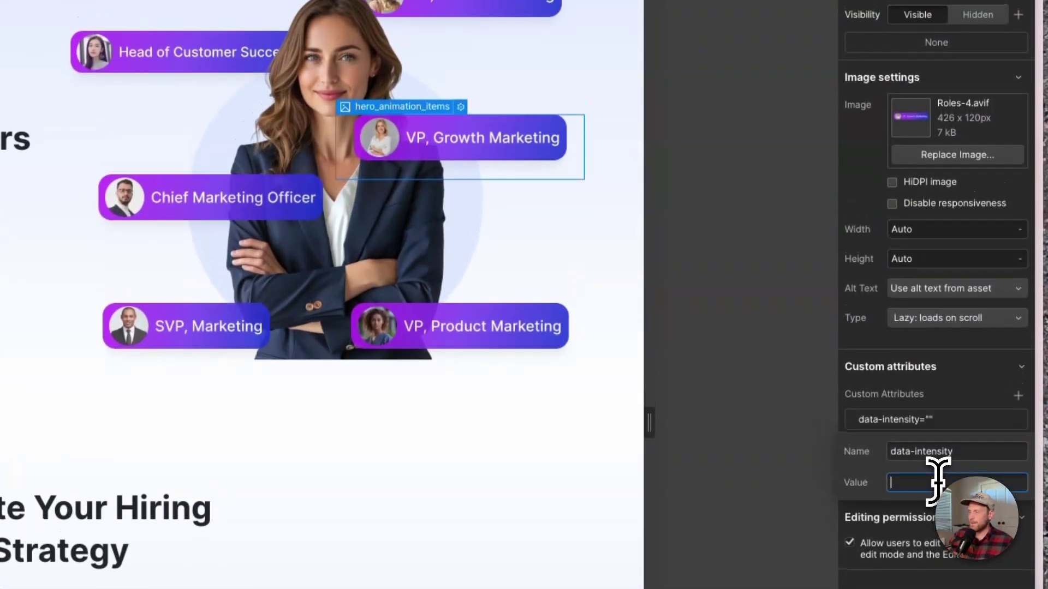
click(935, 324)
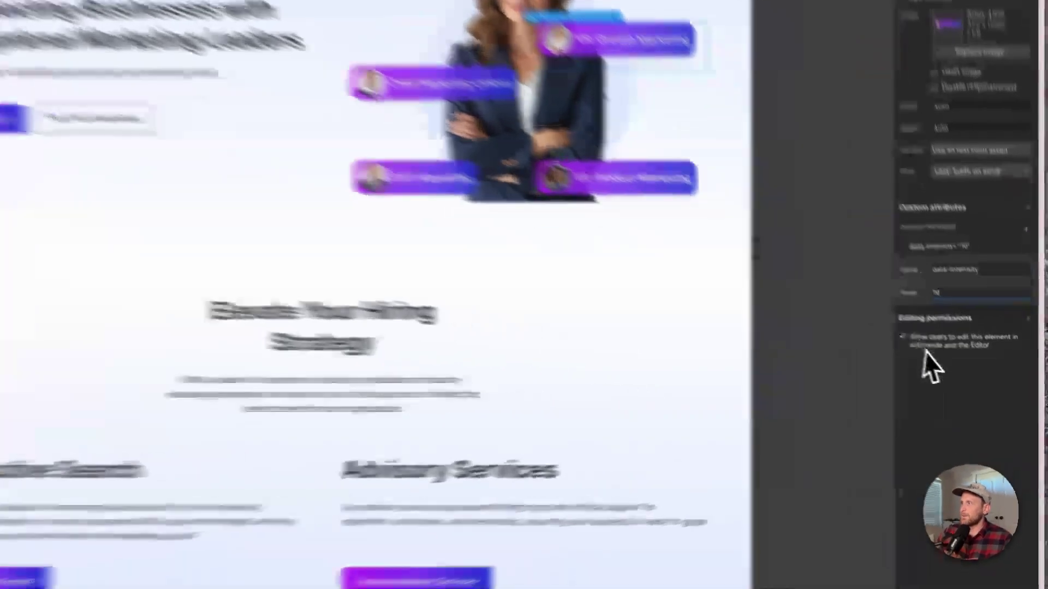
click(982, 382)
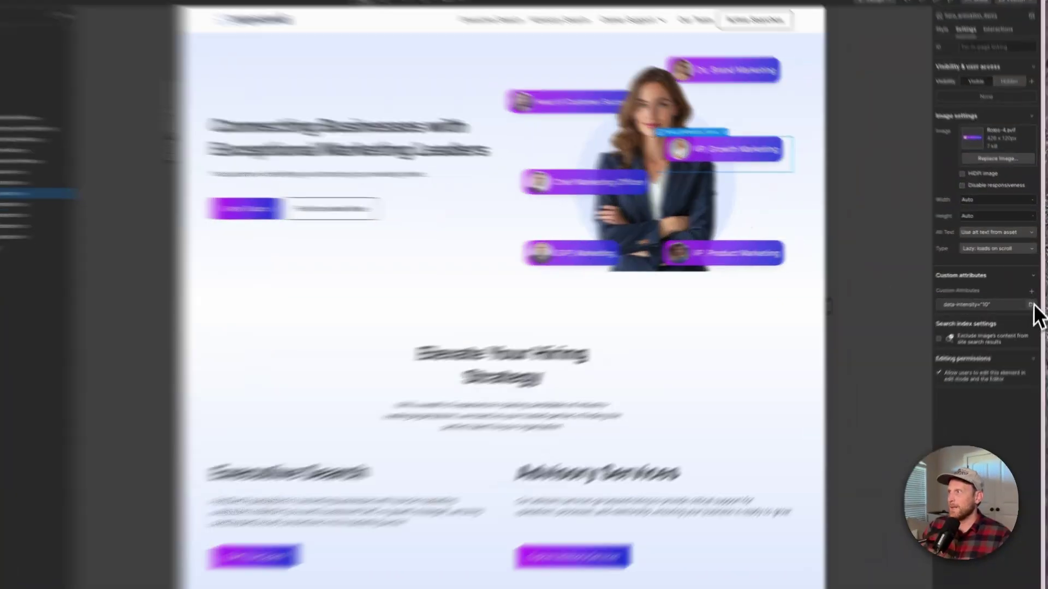
Delete the data-intensity attribute from the VP, Growth Marketing image and return to the blog post's Using Attribute-Based Intensity section
click(1031, 305)
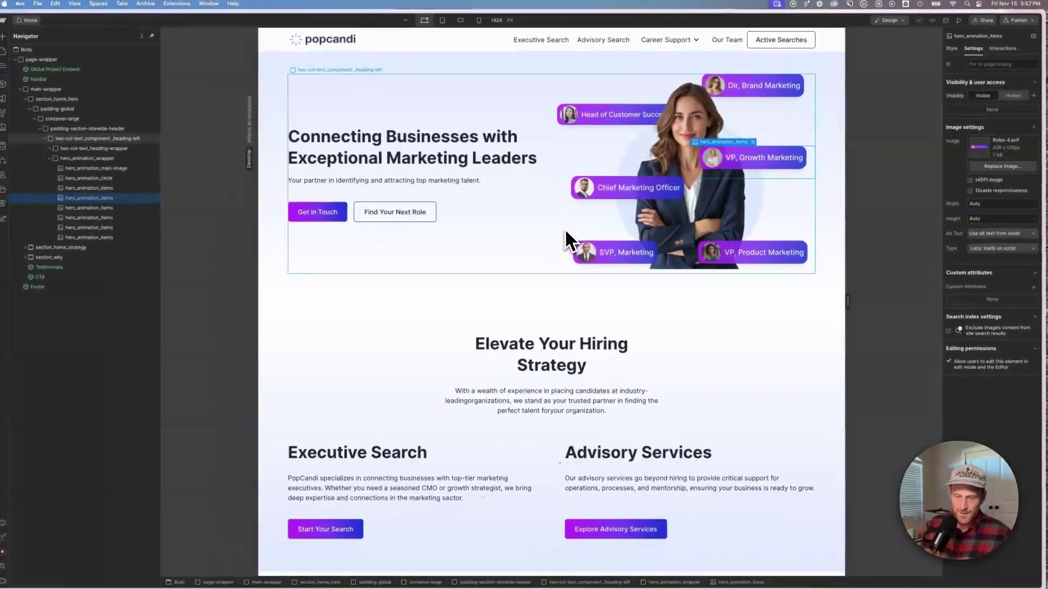
key(ctrl+Tab)
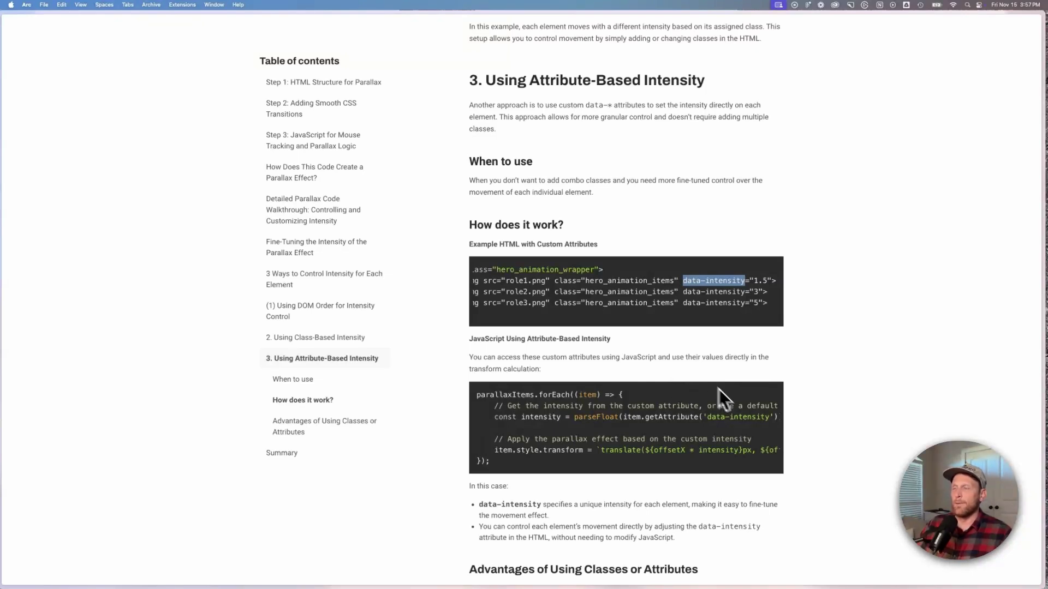
Highlight the whole parallaxItems.forEach block in the blog post's JavaScript Using Attribute-Based Intensity example
scroll(608, 313, left, 2)
scroll(627, 423, down, 3)
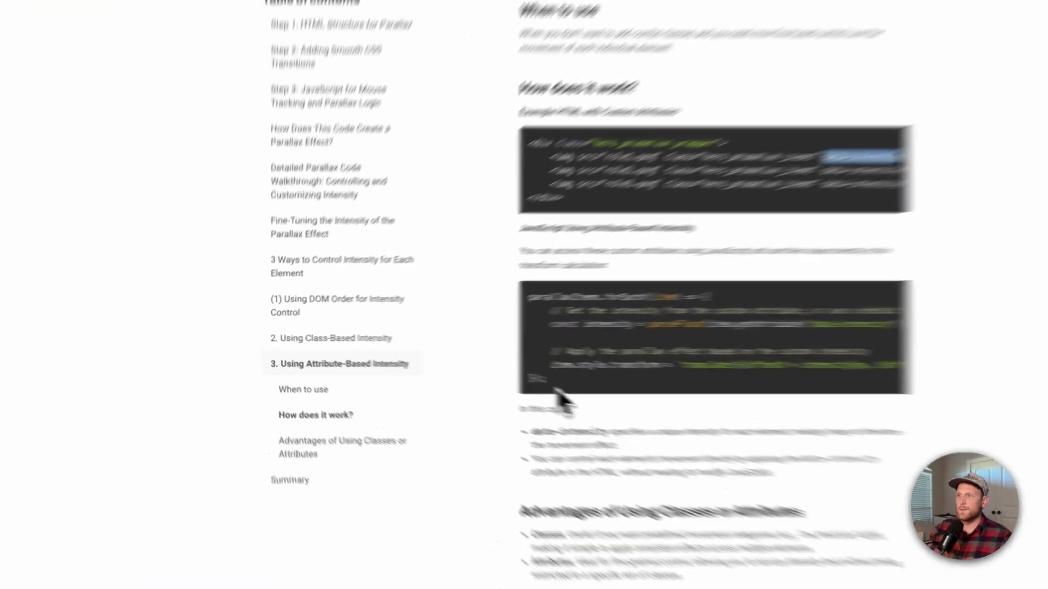
drag(494, 378, 475, 312)
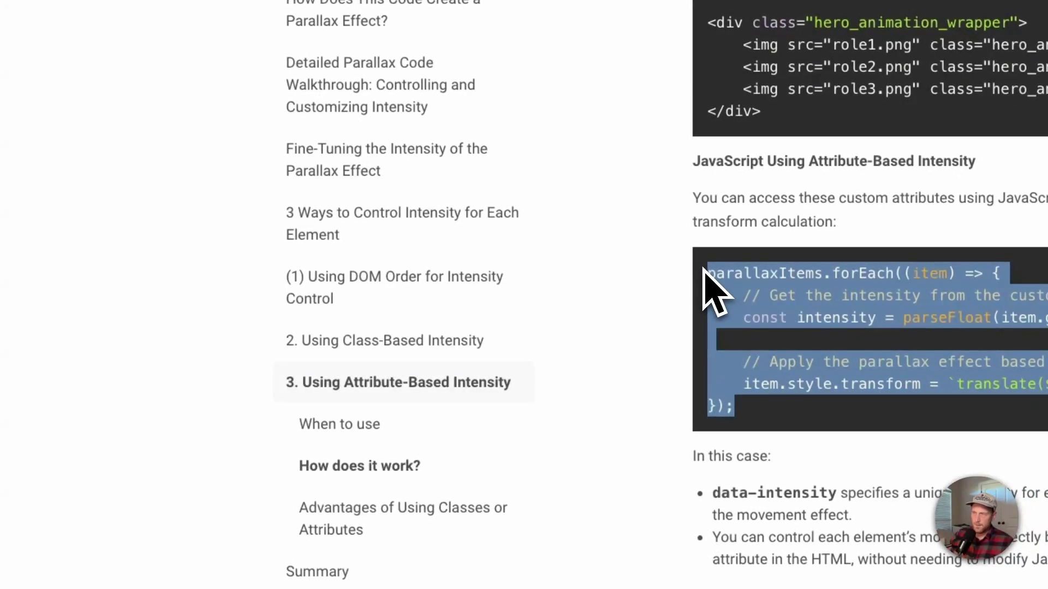
Return to the Webflow Designer and view the parallaxItems.forEach code in the Home page's custom code before the closing body tag
key(alt+Tab)
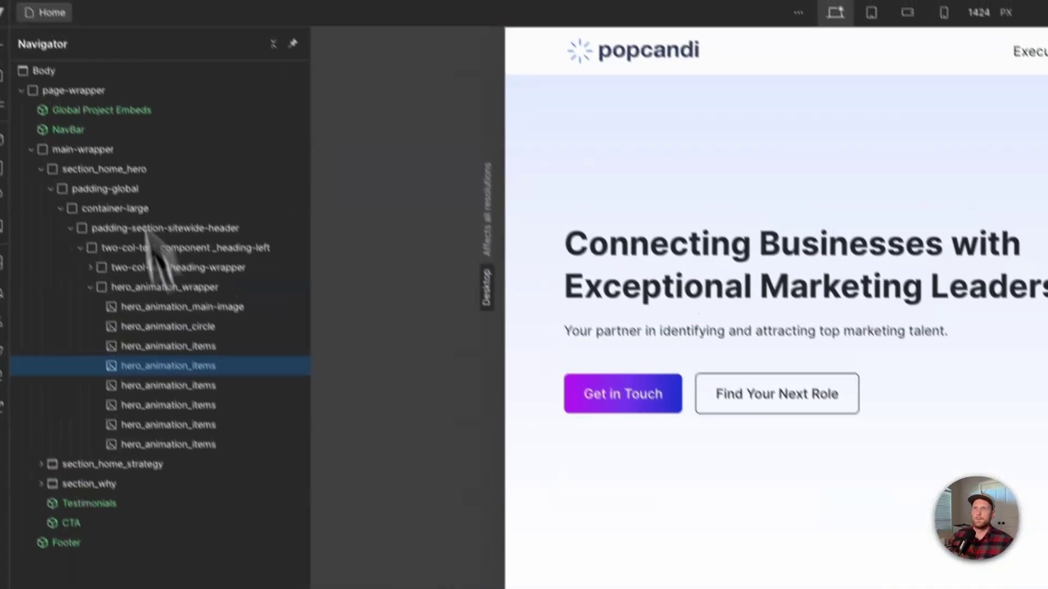
click(47, 12)
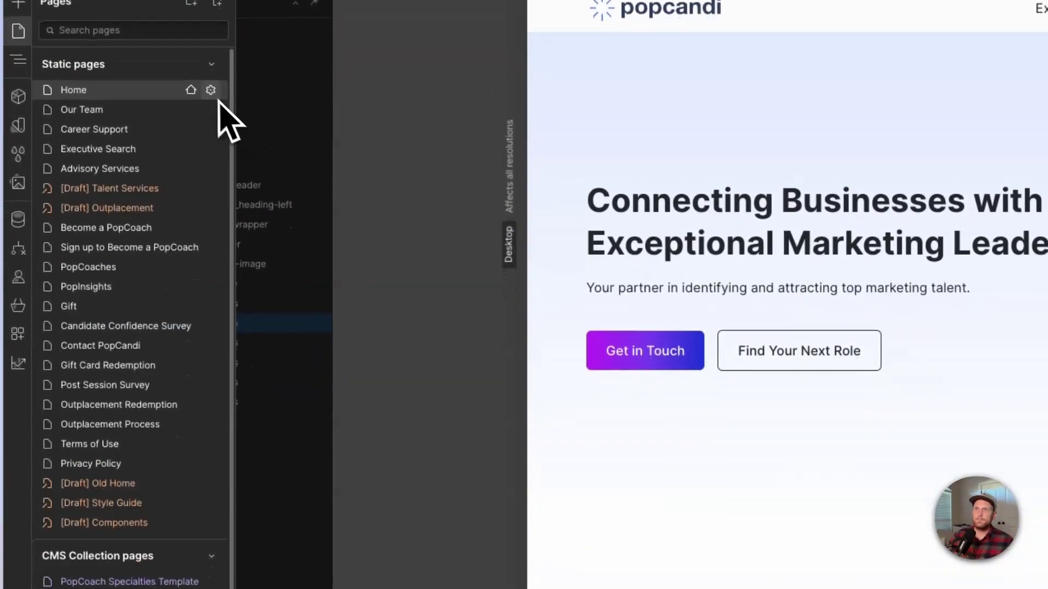
click(210, 90)
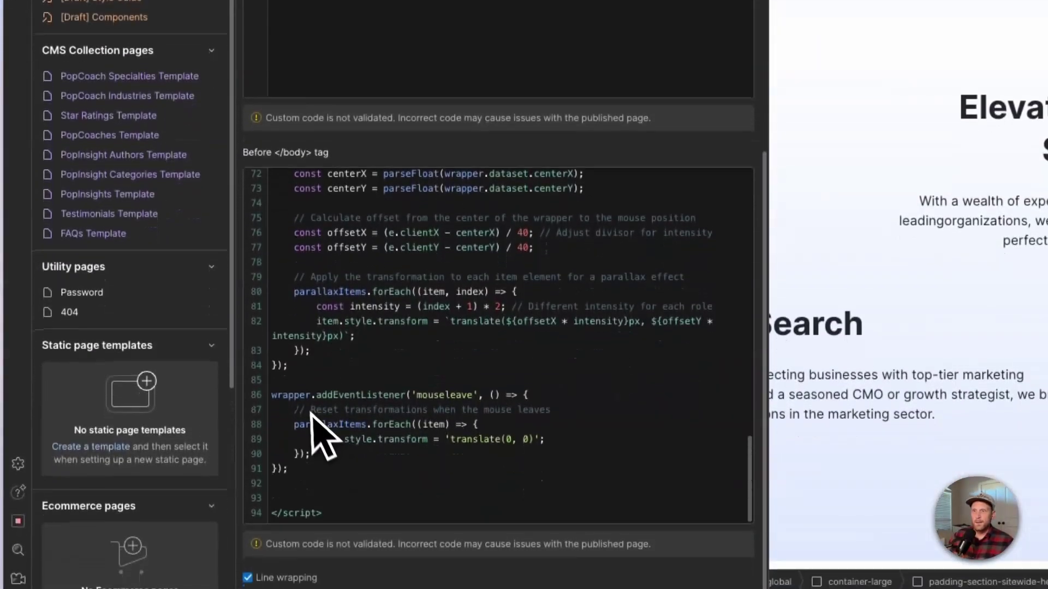
scroll(441, 501, up, 2)
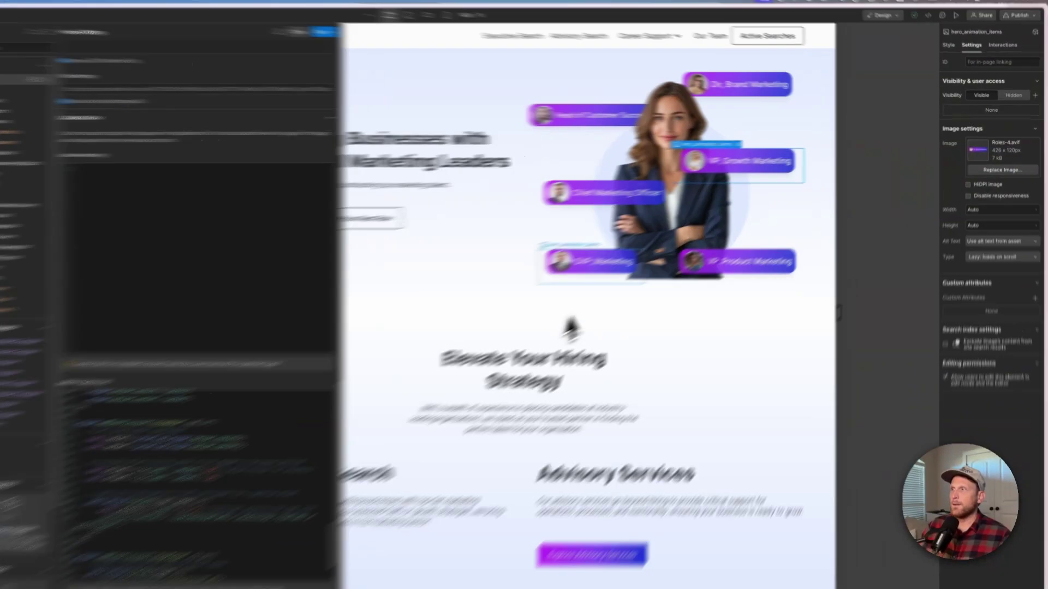
Inspect the style classes of the hero's role images, starting with SVP, Marketing, and of the main image
click(633, 258)
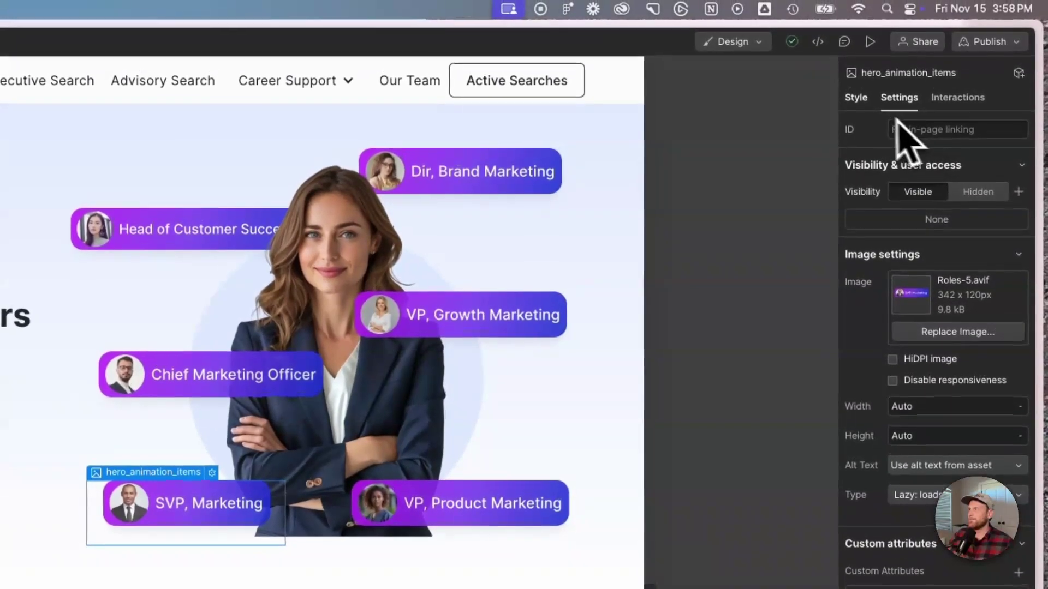
click(858, 98)
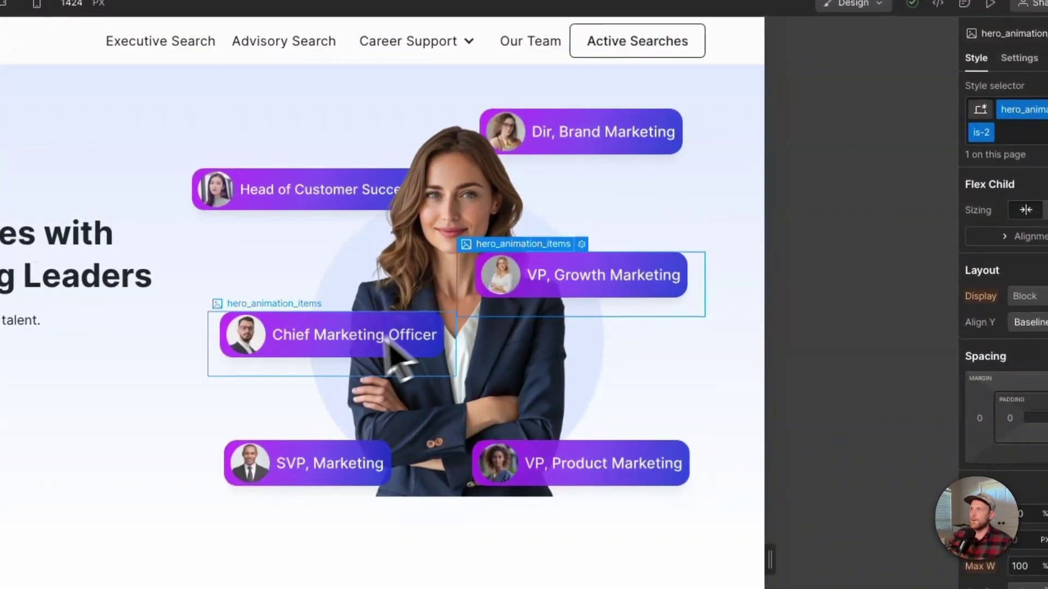
click(417, 249)
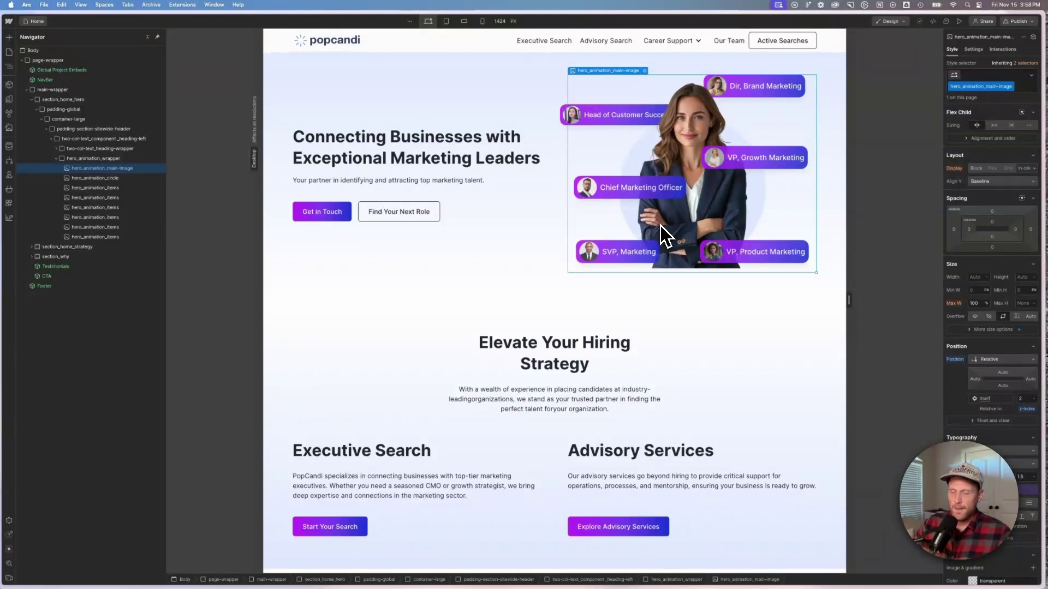
Switch to the live popcandi home page to view the hero's parallax effect
key(ctrl+Tab)
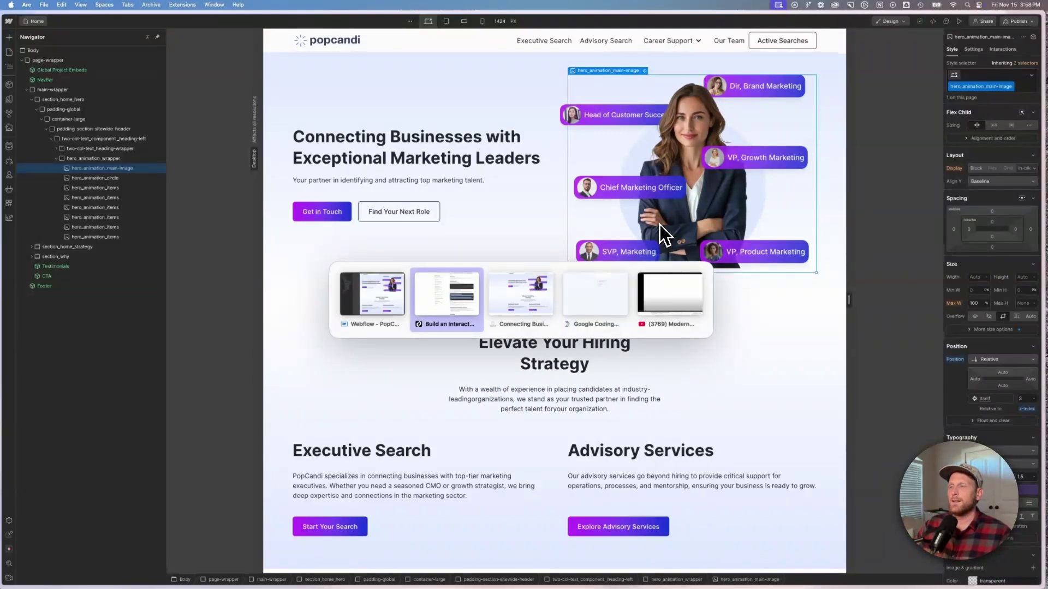
key(ctrl+Tab)
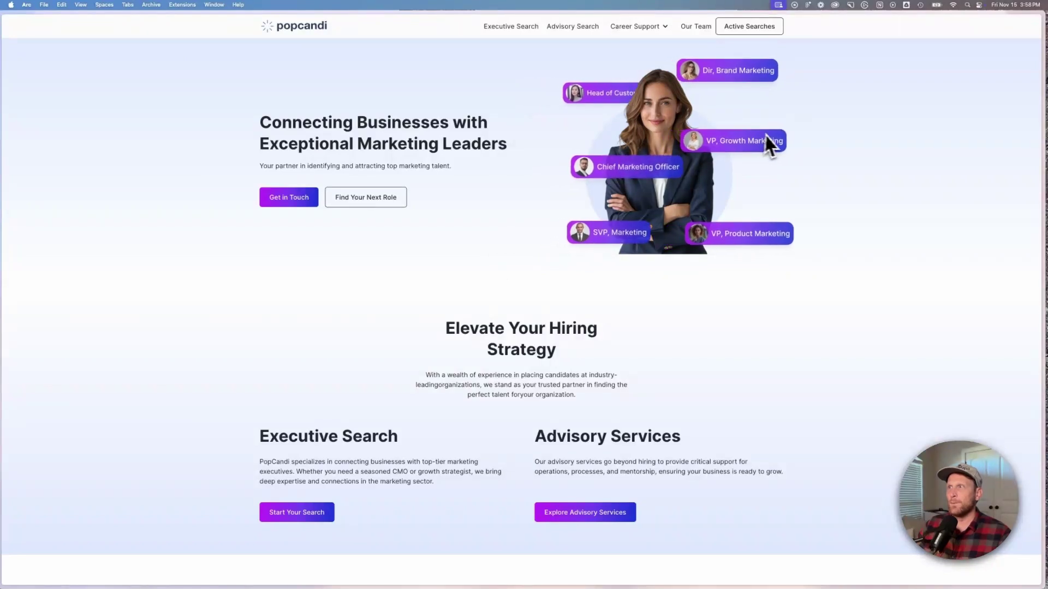